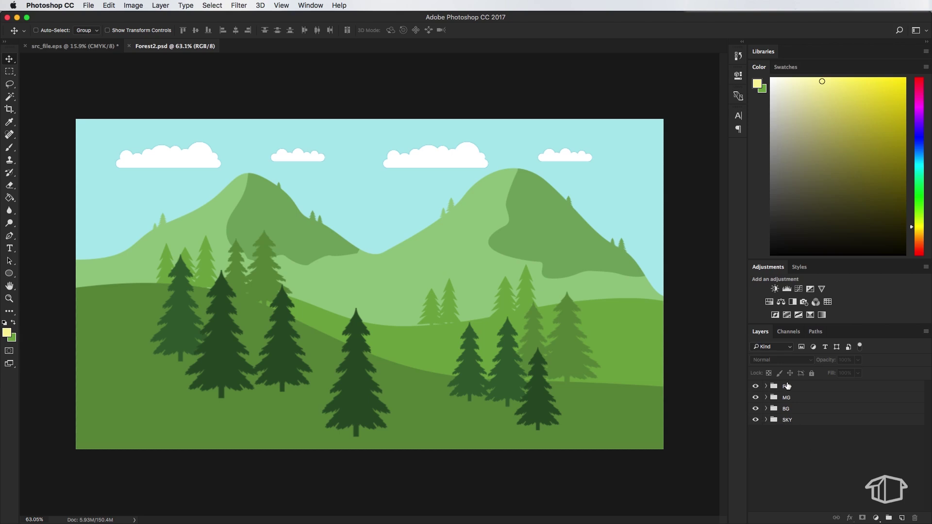
Isolate the SKY group in Forest2.psd, hiding FG, MG and BG, and select SKY.
left_click(756, 420, "alt")
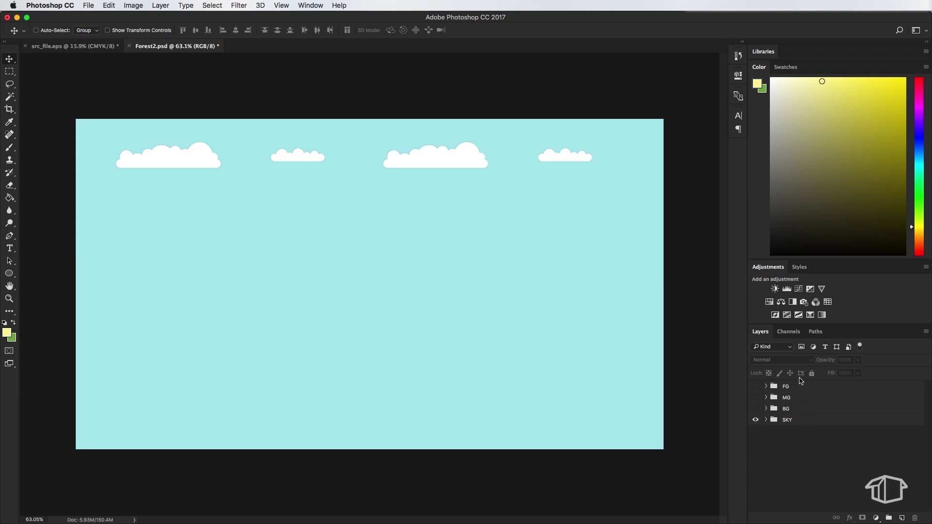
left_click(805, 421)
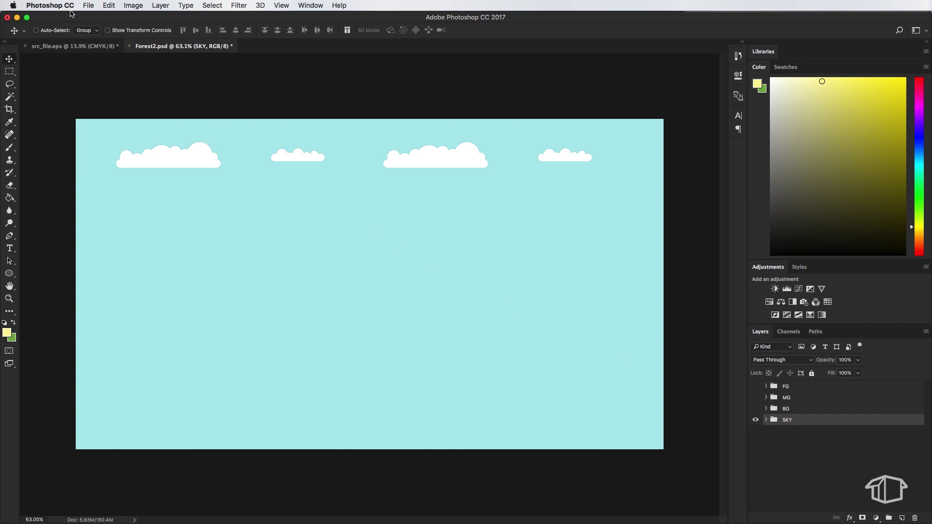
Look at the File > Export options and dismiss them without exporting.
left_click(84, 4)
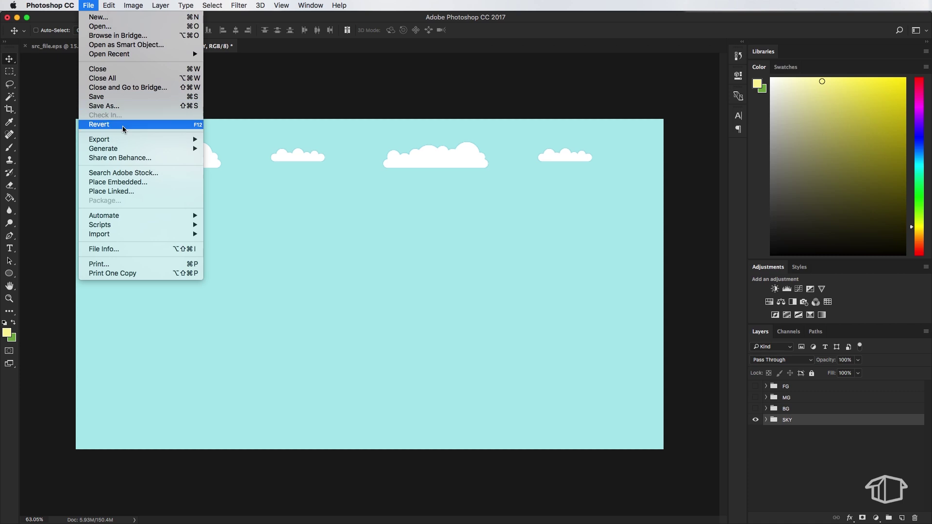
mouse_move(125, 141)
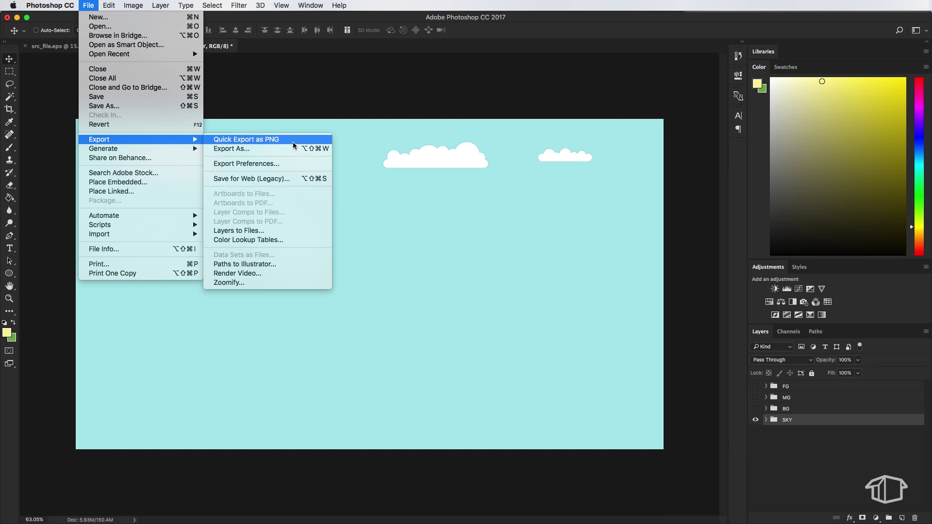
key("Escape")
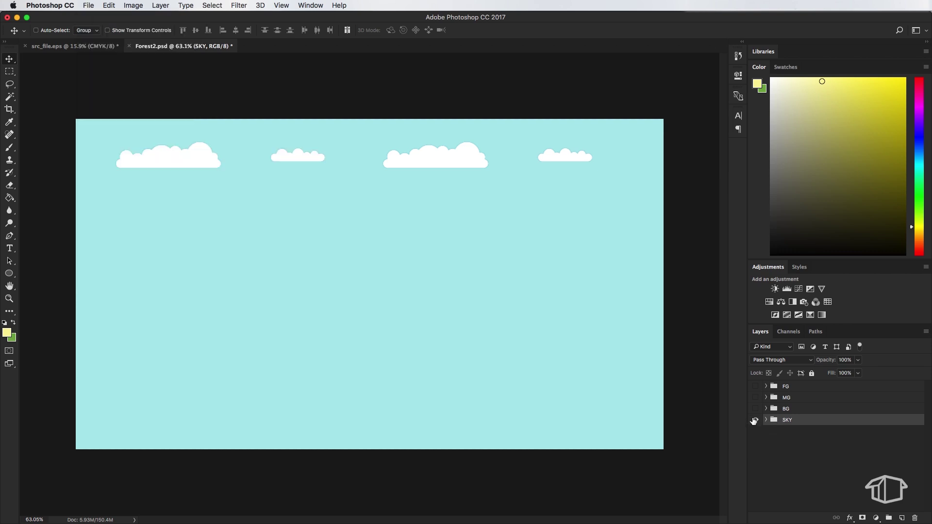
View the BG hills and then the MG trees groups alone, hiding SKY and each in turn.
left_click(755, 420)
left_click(755, 408)
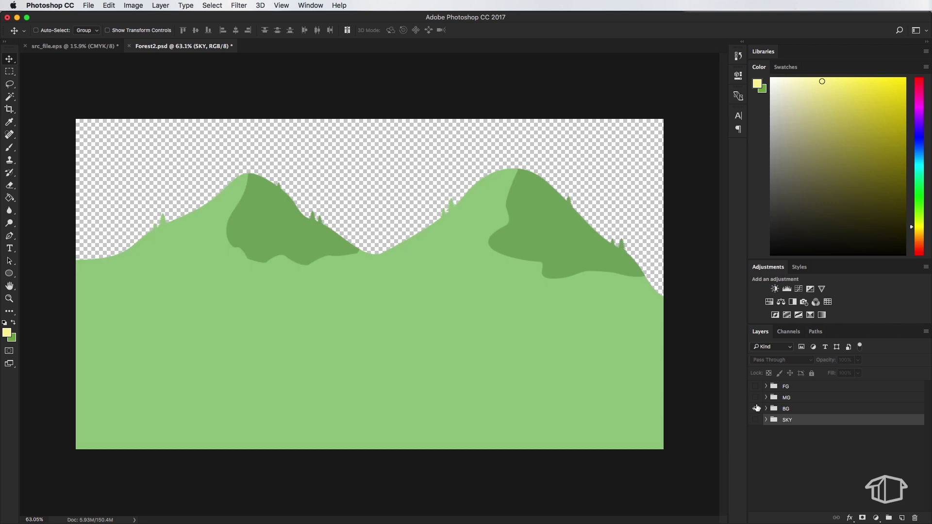
left_click(803, 402)
left_click(801, 412)
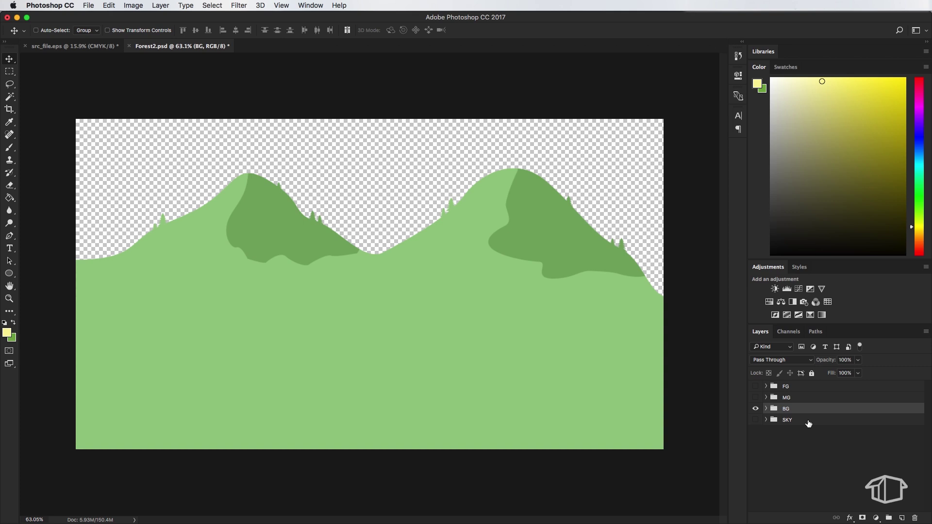
left_click(756, 408)
left_click(756, 397)
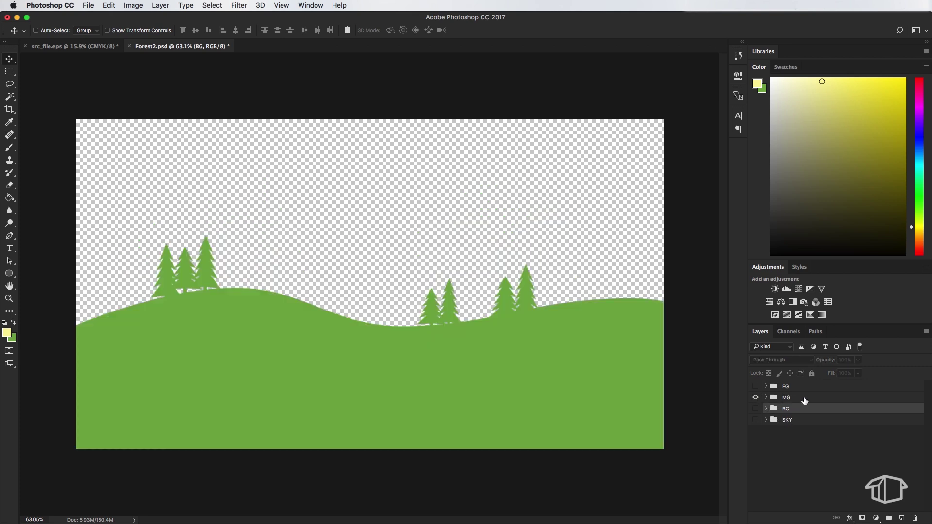
left_click(755, 397)
Show the FG group, then select and deselect BG.png, FG.png, MG.png and Sky.png in the Project panel.
left_click(755, 386)
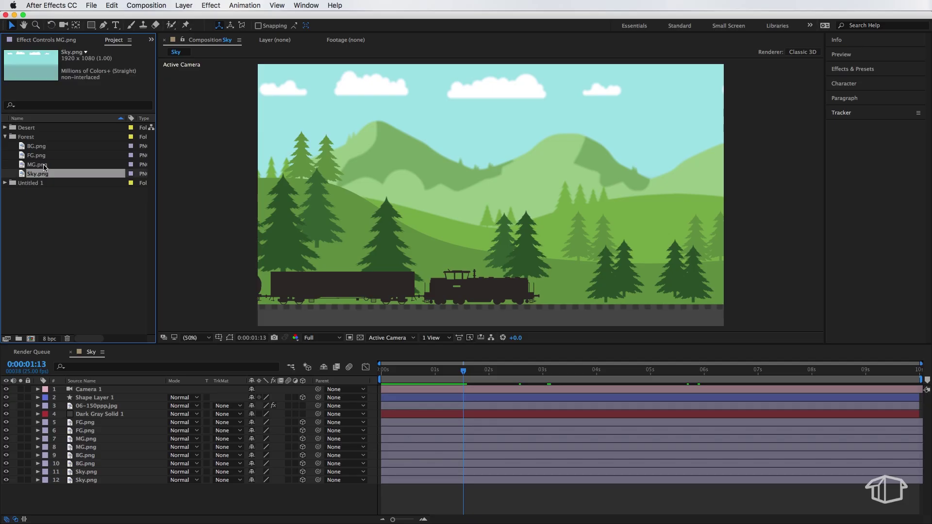
left_click(39, 146)
left_click(39, 156)
left_click(42, 164)
left_click(42, 175)
left_click(47, 196)
Create a new composition named Forest using the HDTV 1080 25 preset.
right_click(56, 213)
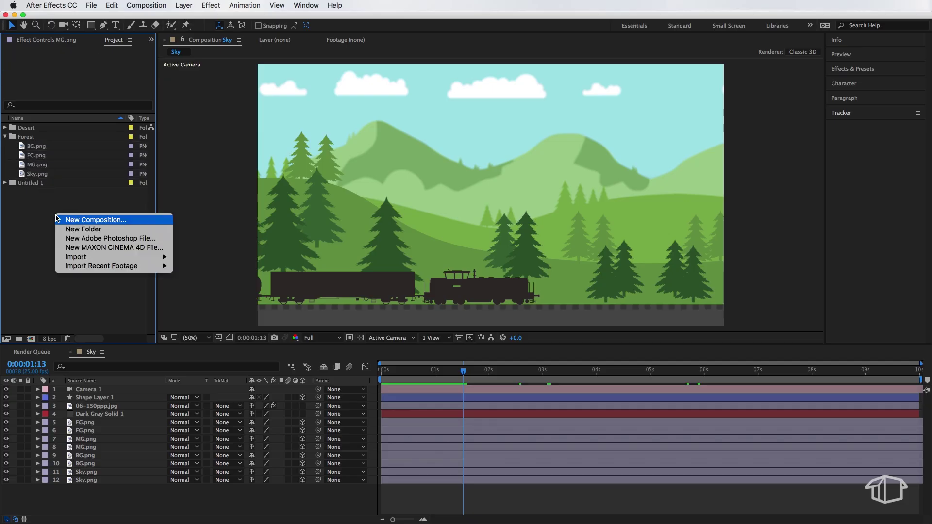
left_click(80, 219)
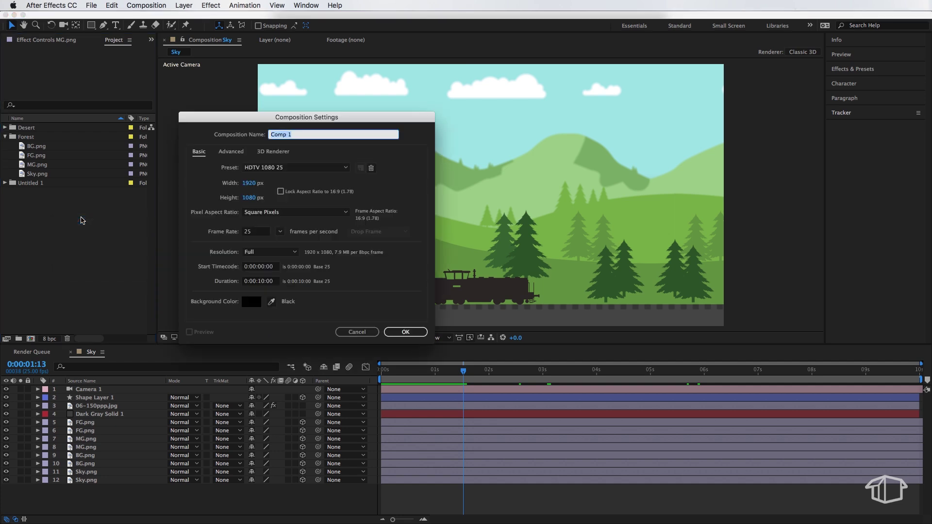
type("Forest")
key("Tab")
left_click(299, 168)
key("Escape")
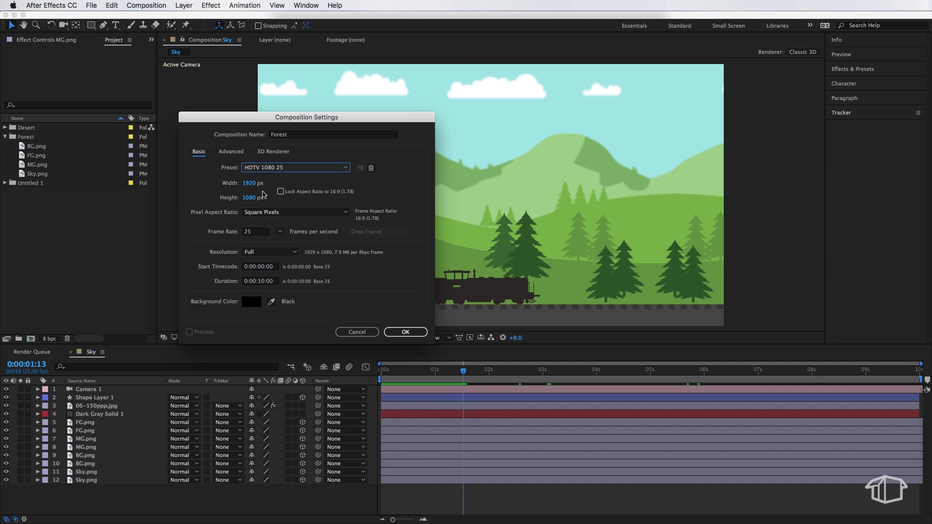
left_click(397, 335)
left_click(403, 333)
Add BG.png, FG.png, MG.png and Sky.png as layers in the Forest timeline.
left_click(38, 146)
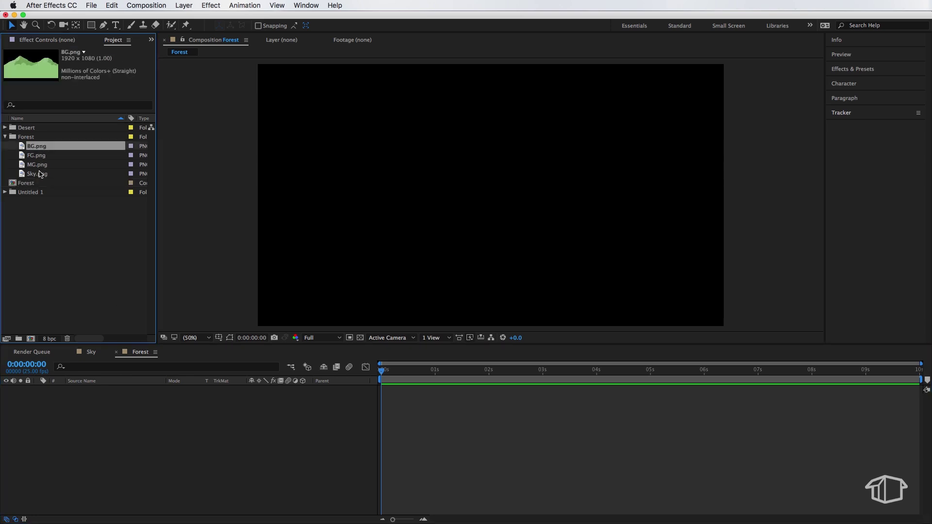
left_click(40, 173, "shift")
left_click_drag(43, 172, 202, 435)
left_click(243, 459)
Move BG.png below MG.png so the stack reads FG, MG, BG, Sky.
left_click(97, 415)
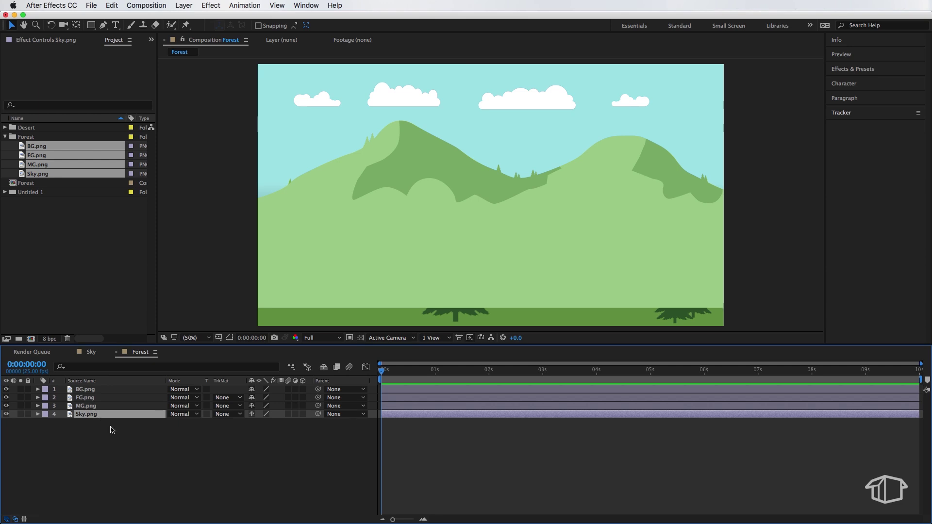
left_click(111, 445)
left_click(96, 416)
left_click(99, 392)
left_click_drag(102, 393, 101, 416)
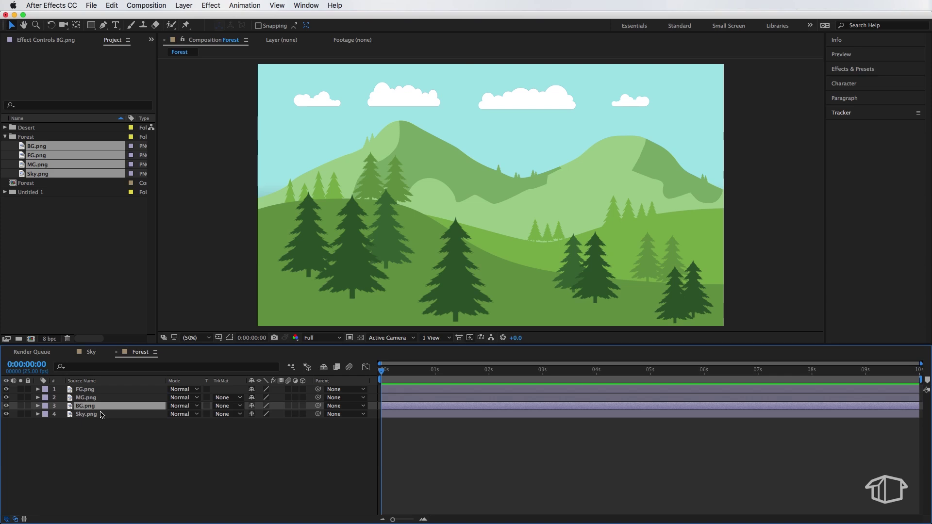
left_click(100, 397)
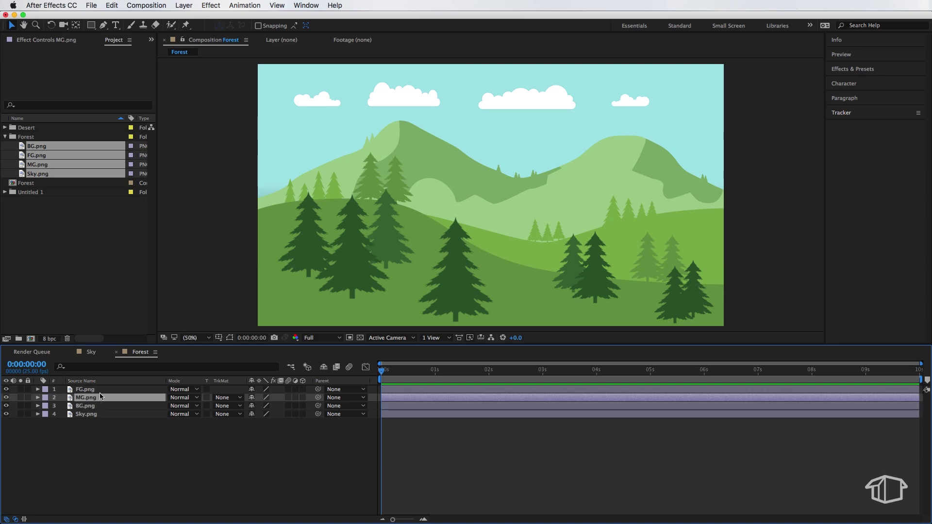
left_click(101, 390)
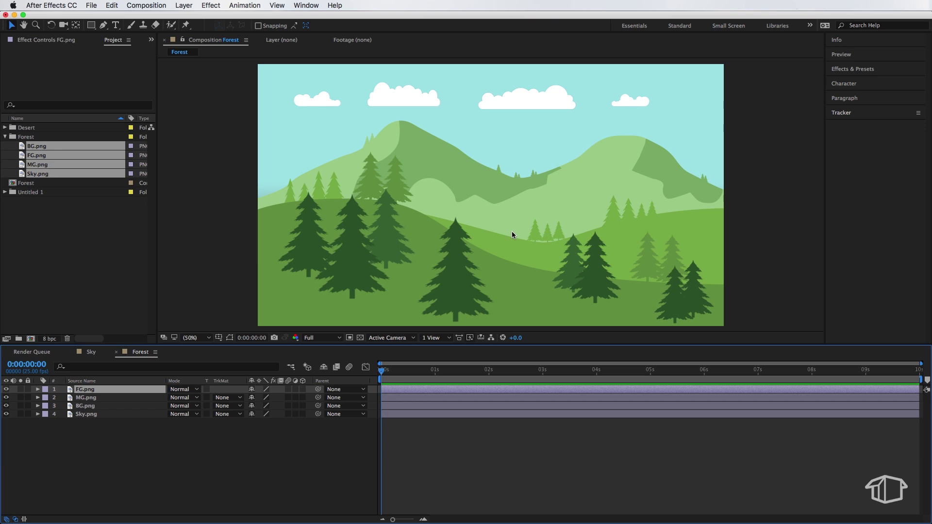
Turn on the 3D Layer switch for all four forest layers.
left_click(118, 464)
left_click(88, 392)
left_click(88, 413, "shift")
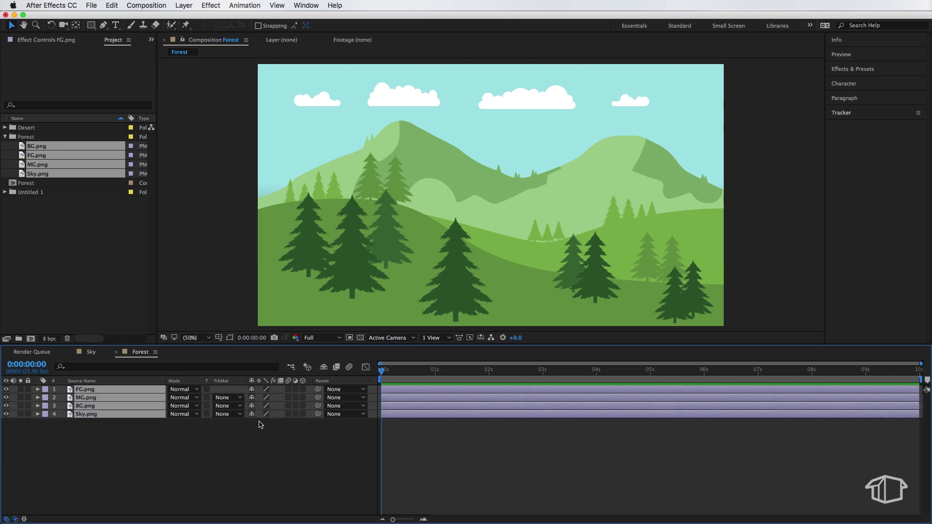
left_click(304, 403)
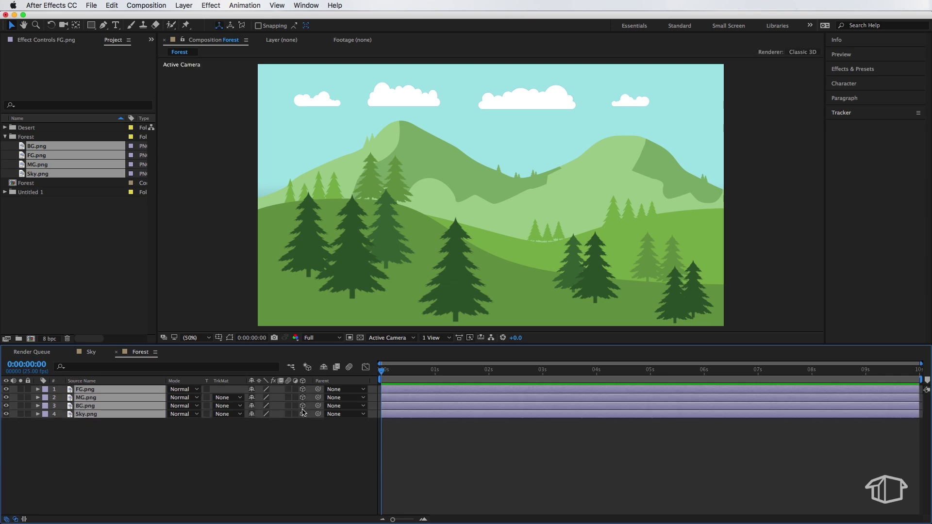
Hide the FG, MG and BG layers so only Sky.png shows, and select Sky.png.
left_click(90, 391)
left_click_drag(6, 389, 6, 409)
left_click(104, 415)
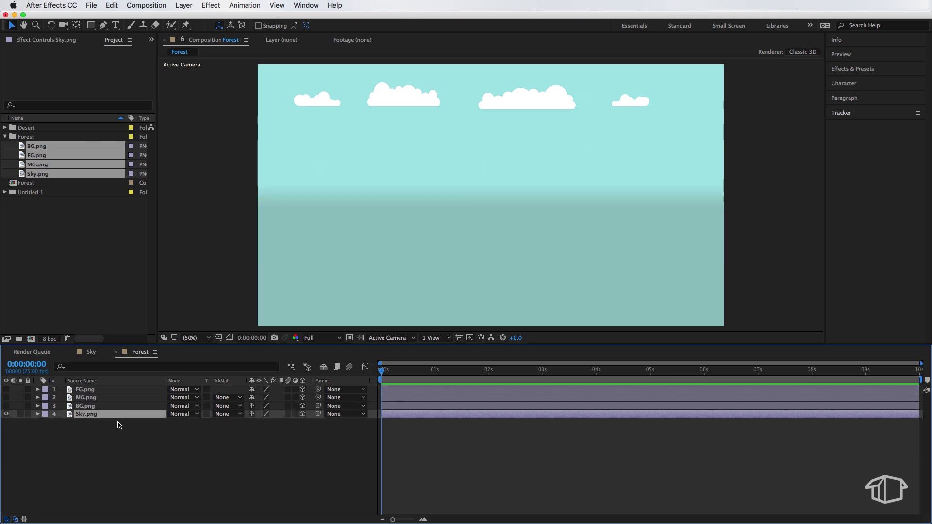
left_click(112, 5)
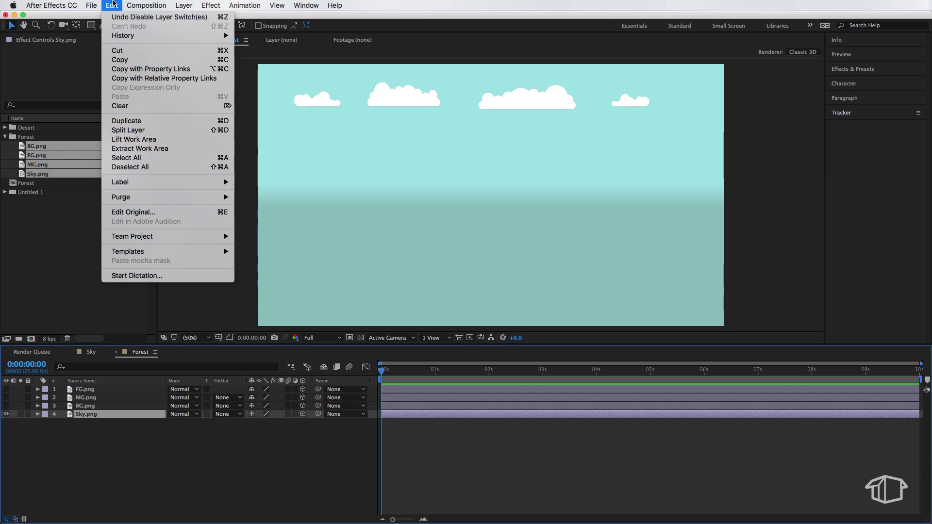
Duplicate Sky.png and add a 28mm two-node Camera 1 to the Forest composition.
left_click(126, 121)
right_click(122, 427)
mouse_move(148, 432)
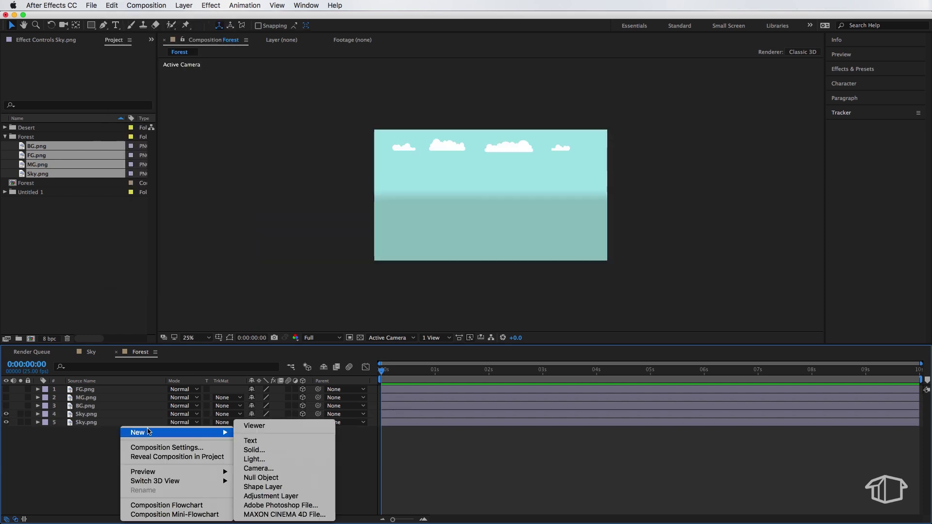
left_click(270, 468)
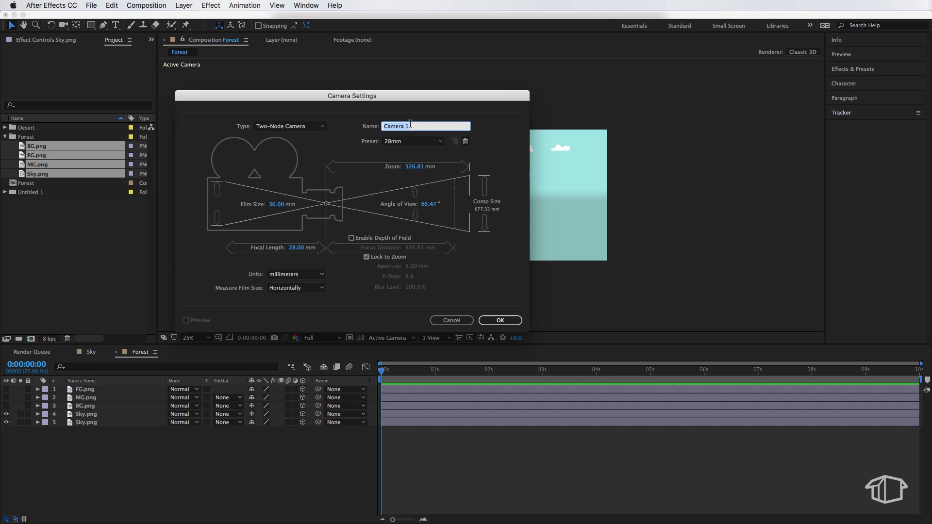
left_click(422, 141)
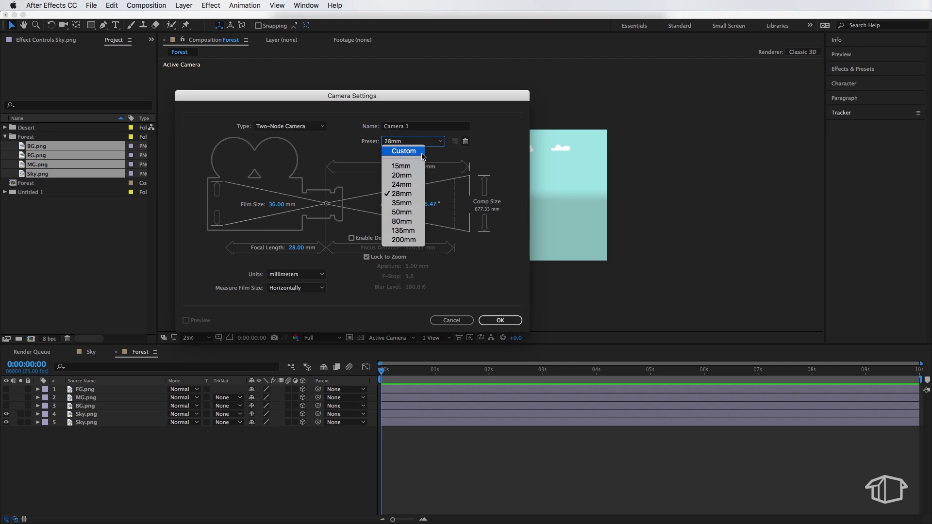
left_click(513, 299)
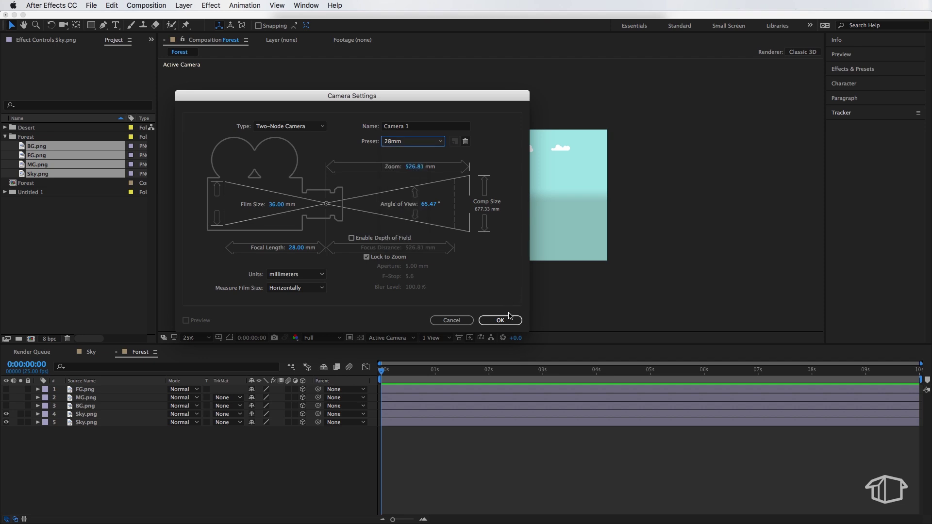
left_click(500, 321)
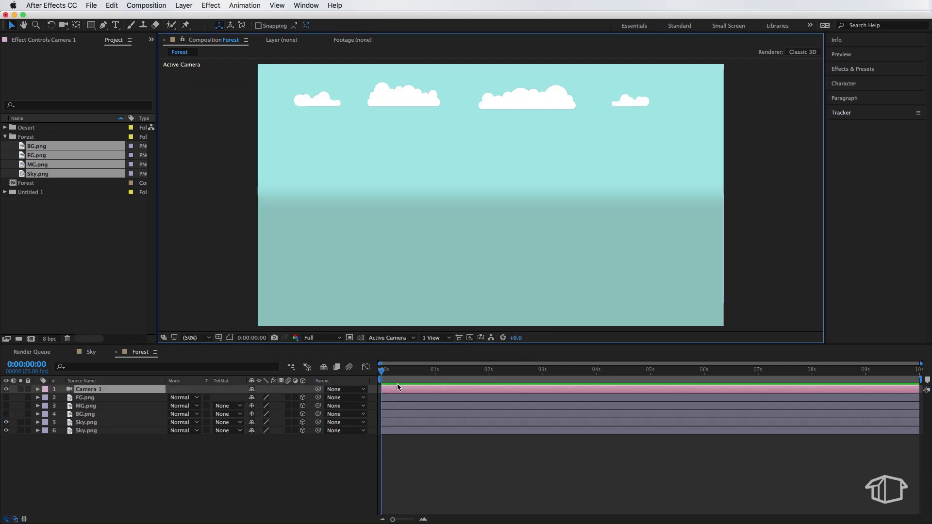
Pan Camera 1 left with the Unified Camera Tool, shifting the sky to the frame's left side.
left_click(63, 25)
left_click(63, 26)
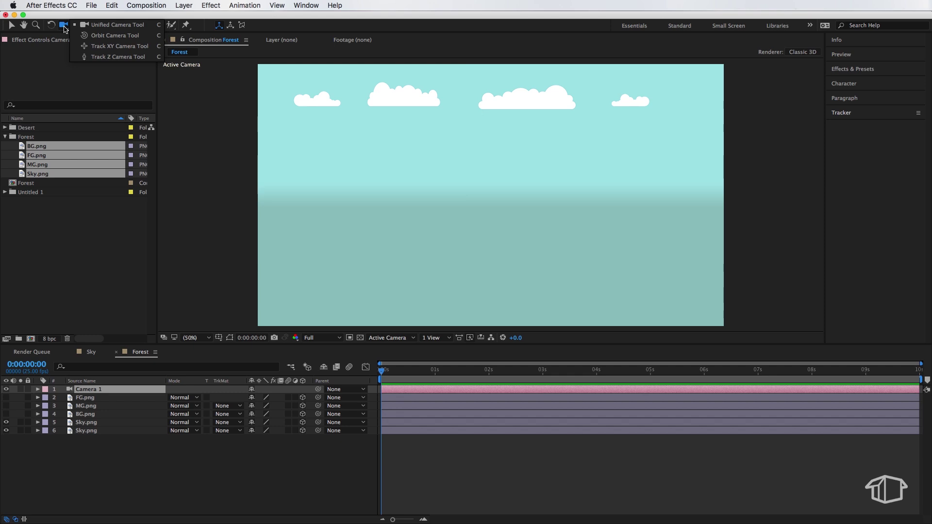
left_click(102, 47)
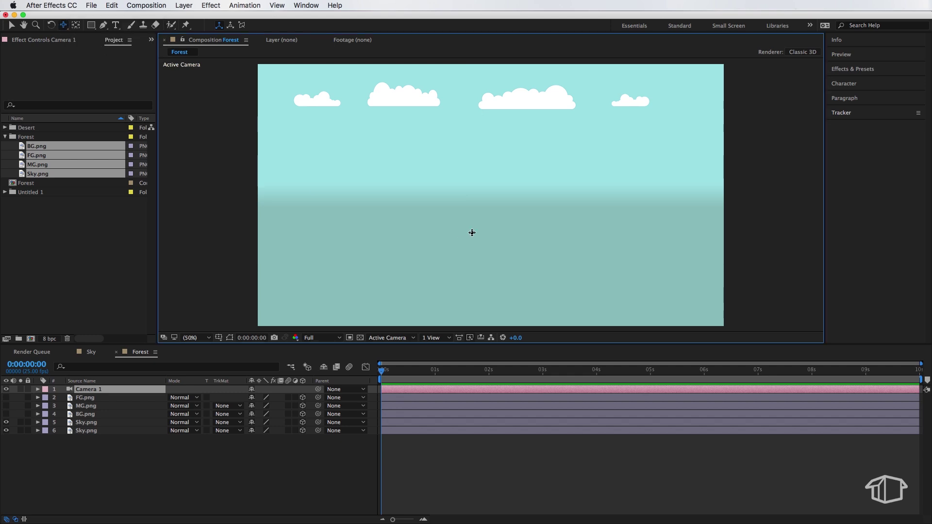
key("c")
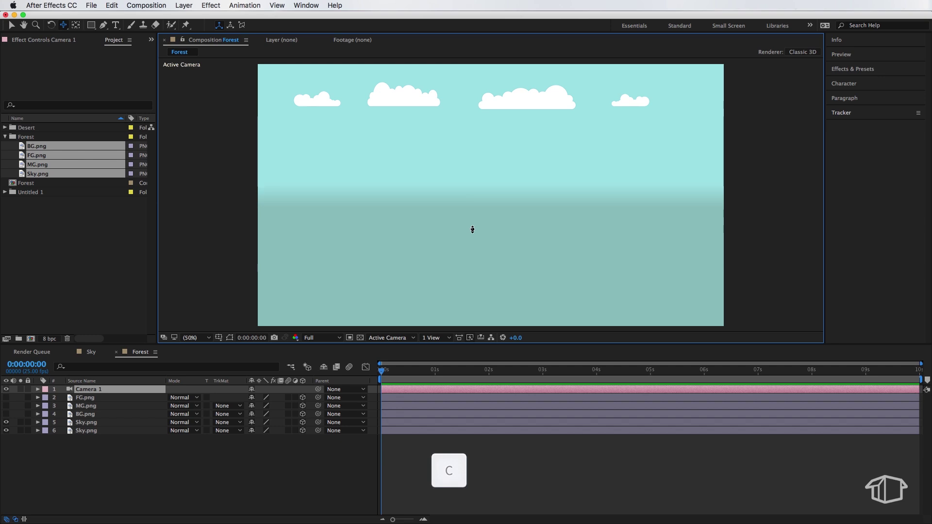
key("c")
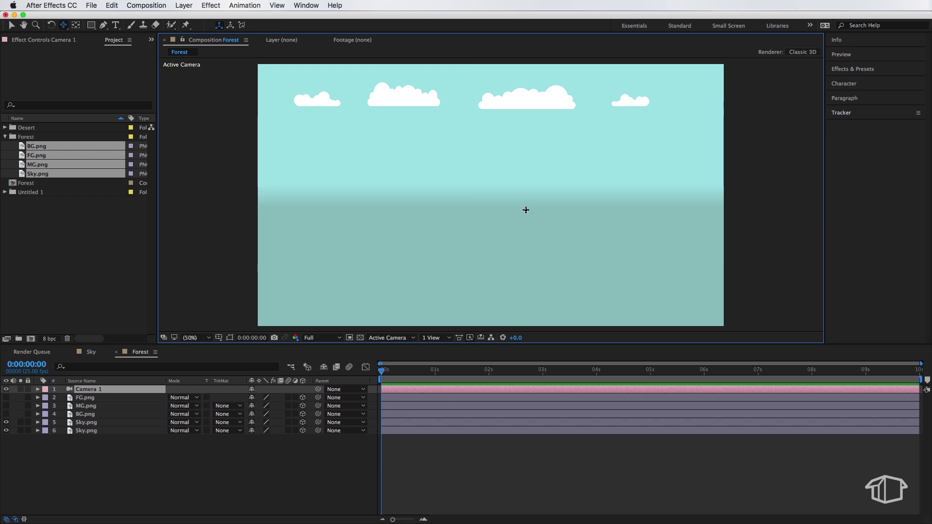
key("shift")
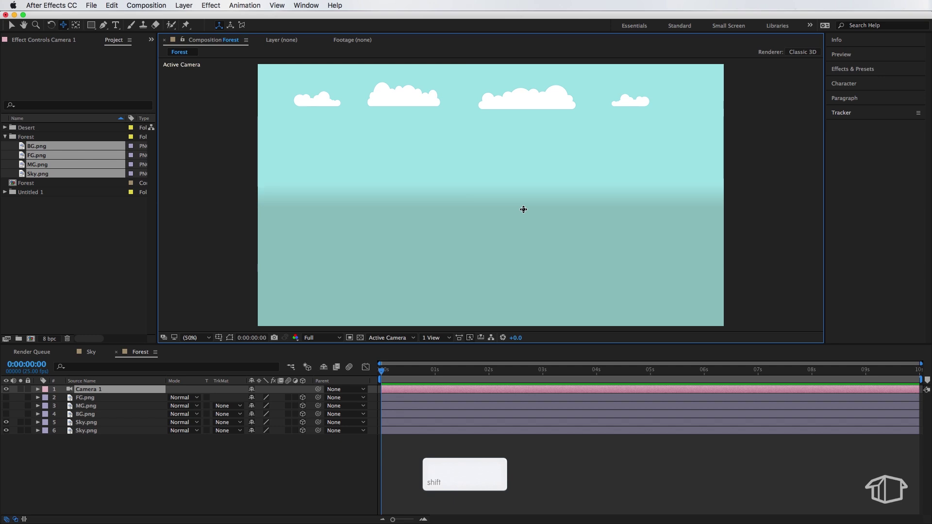
left_click(523, 209)
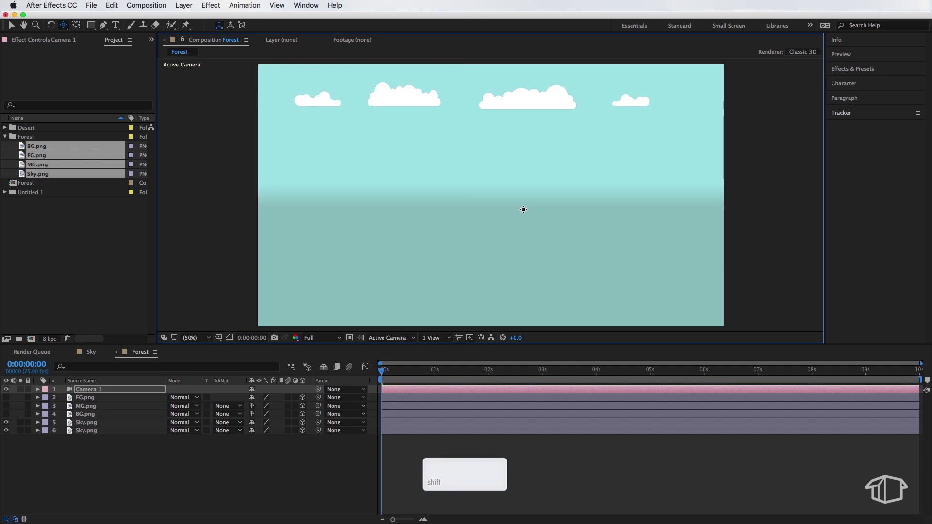
left_click_drag(523, 209, 241, 211)
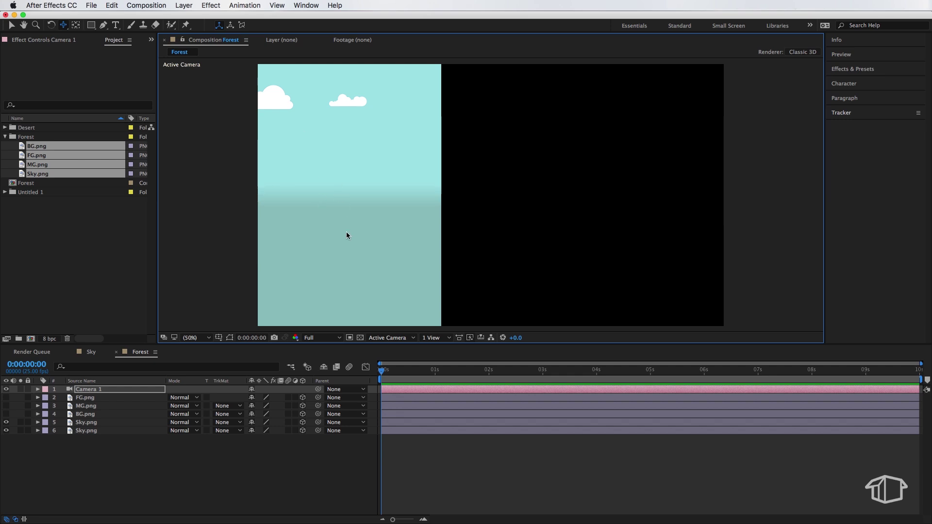
Slide the upper Sky.png copy right in the viewer so the two skies fill the frame.
key("v")
left_click(100, 423)
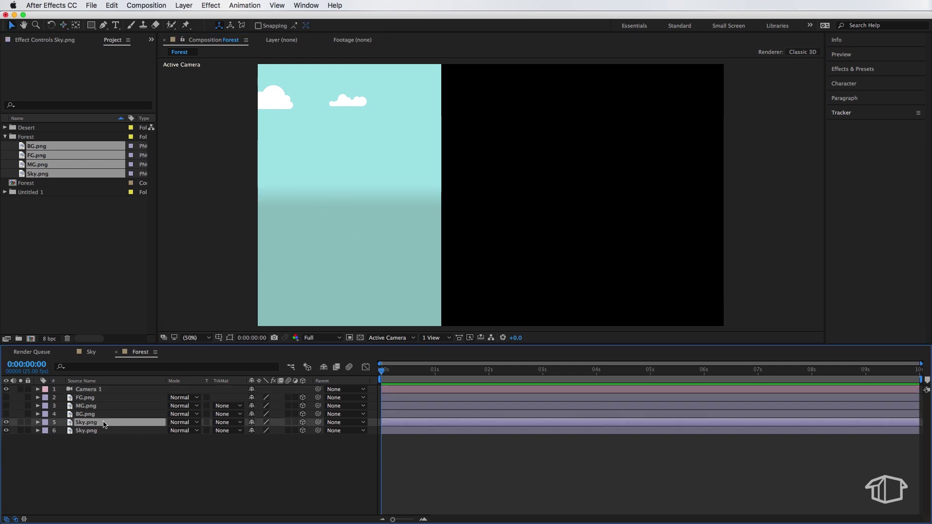
left_click(268, 167)
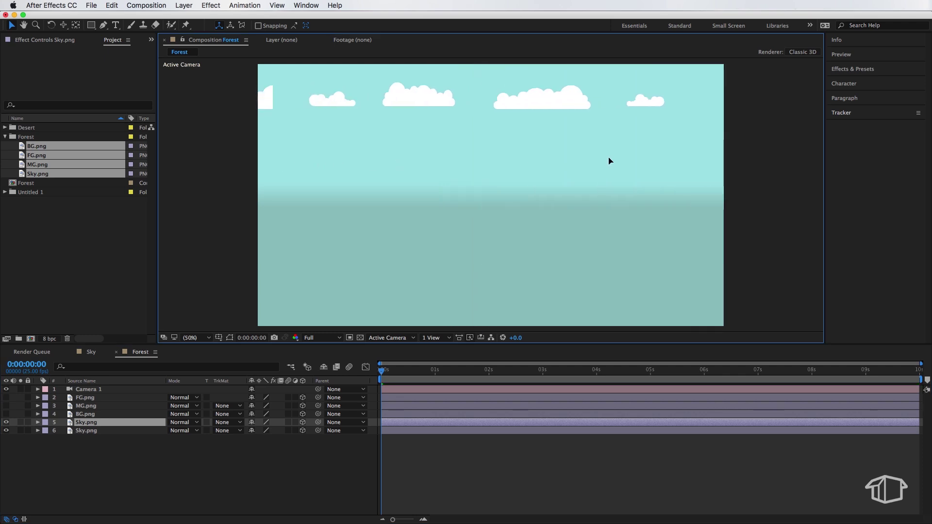
key("Return")
mouse_move(449, 158)
left_mouse_down()
mouse_move(473, 157)
mouse_move(450, 156)
left_mouse_up()
Make BG.png visible, duplicate it, and move the hill copy to the right side.
key("super+Up")
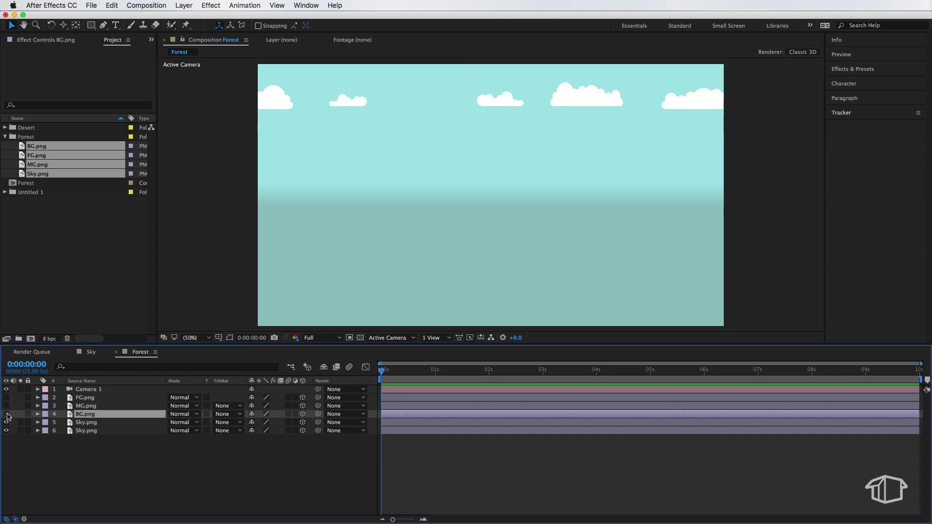
left_click(6, 414)
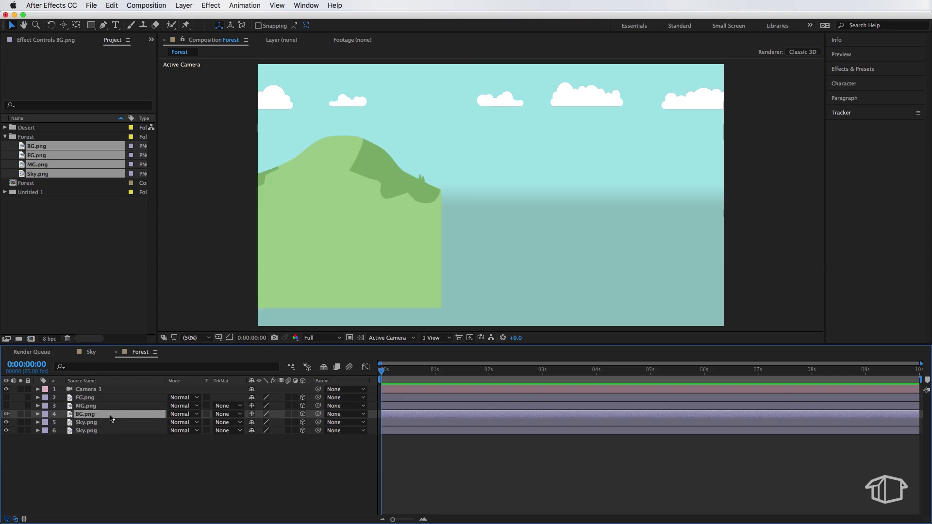
left_click(113, 5)
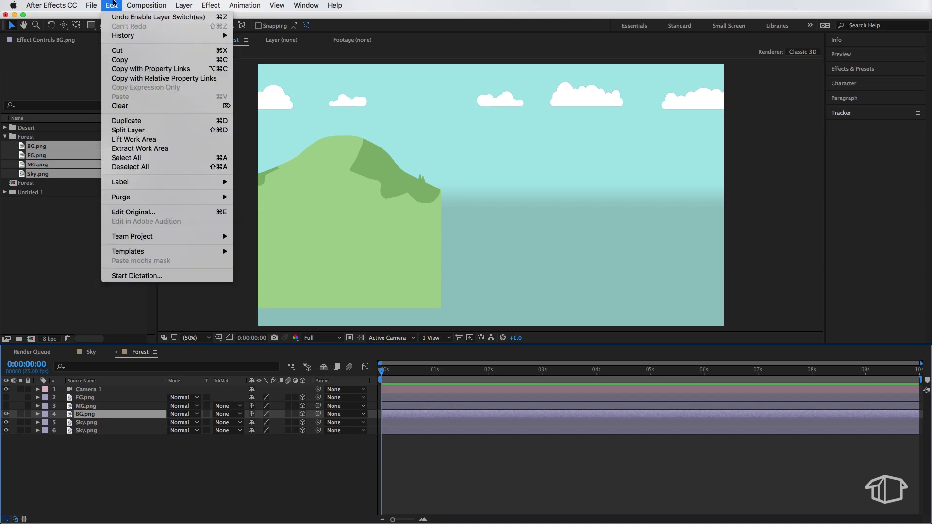
left_click(130, 123)
left_click_drag(321, 237, 784, 222)
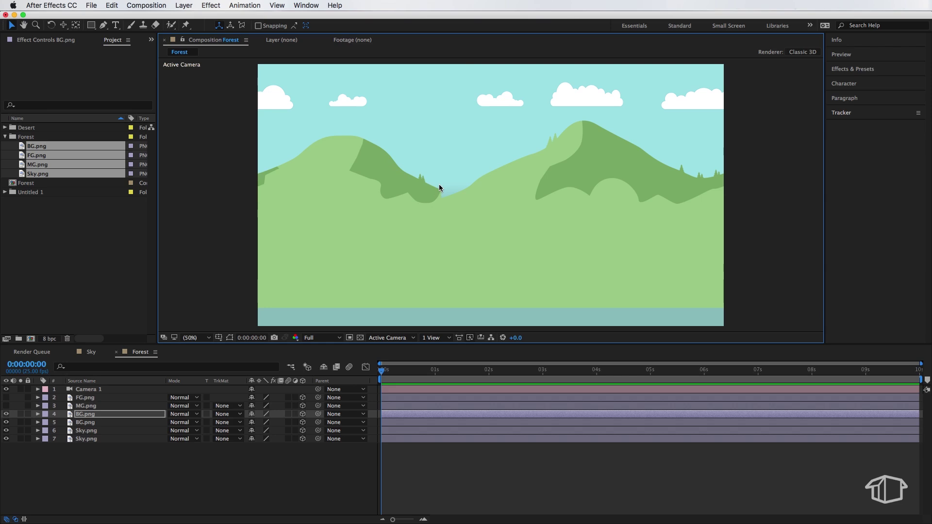
Flip the duplicated BG.png hills horizontally and fit the composition back in view.
left_click(105, 416)
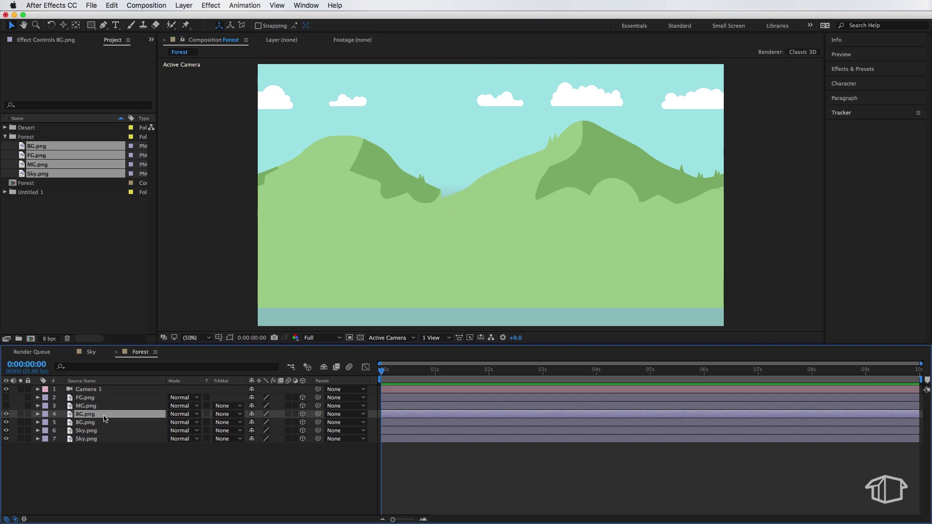
left_click(195, 4)
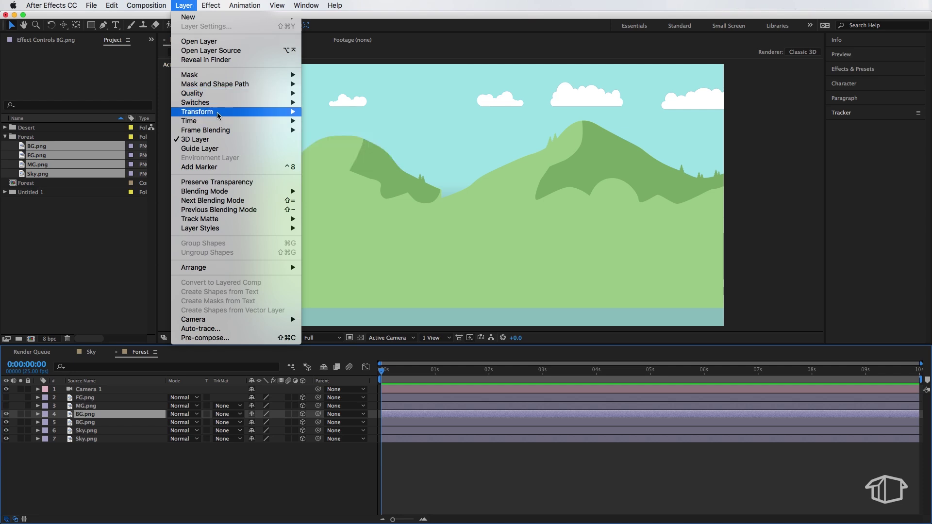
mouse_move(272, 111)
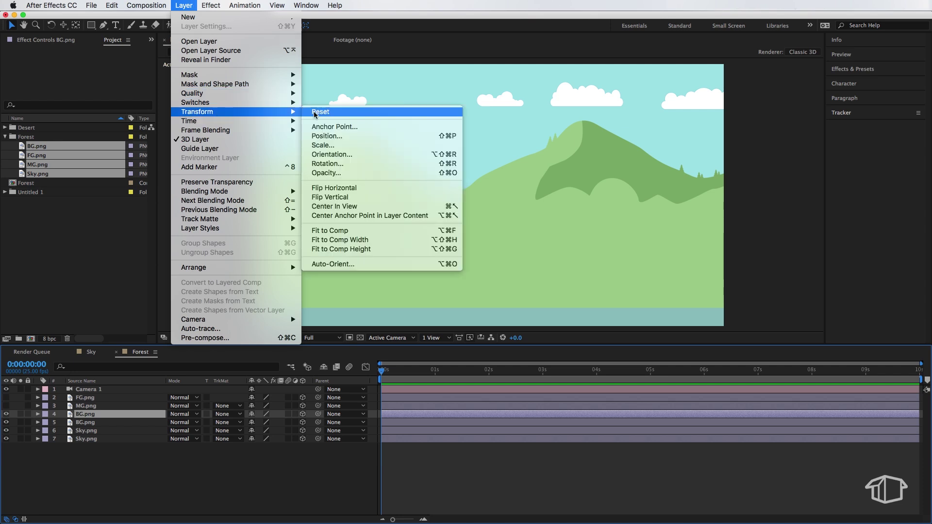
left_click(361, 190)
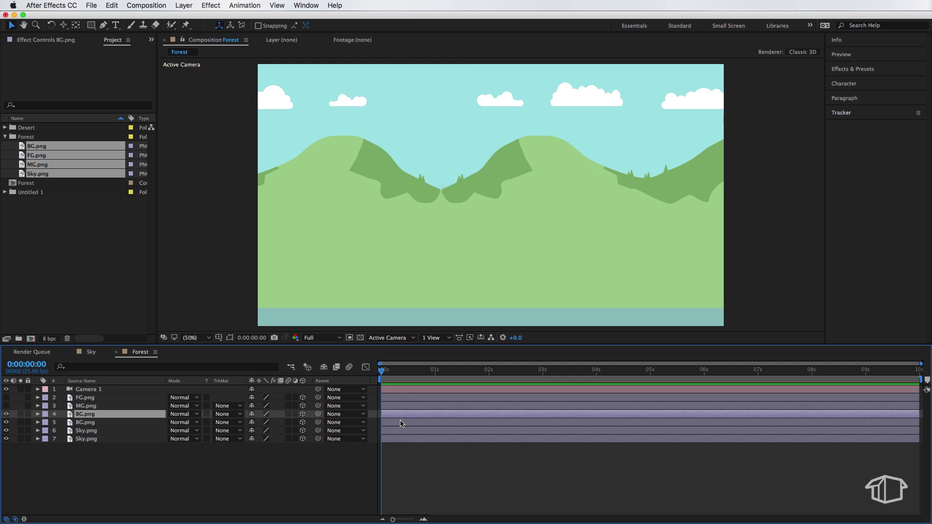
left_click(278, 293)
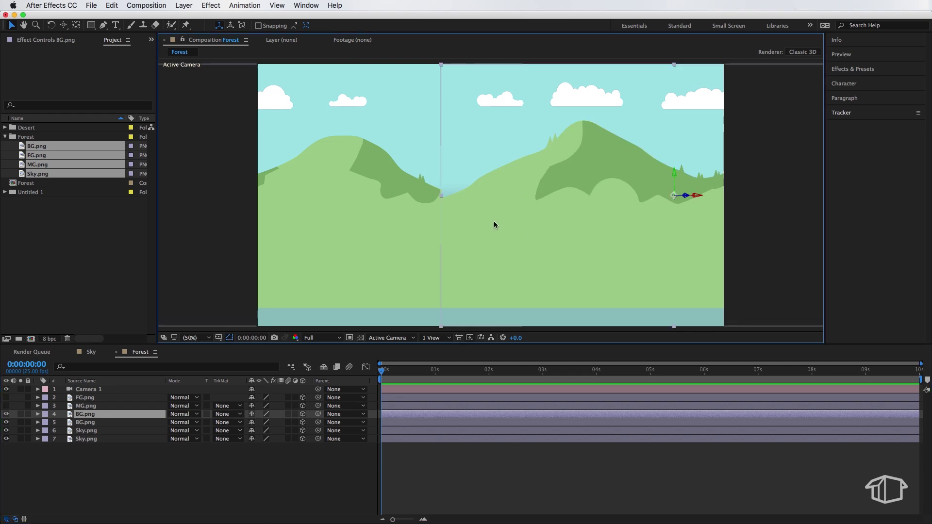
scroll(494, 224, "up", 2)
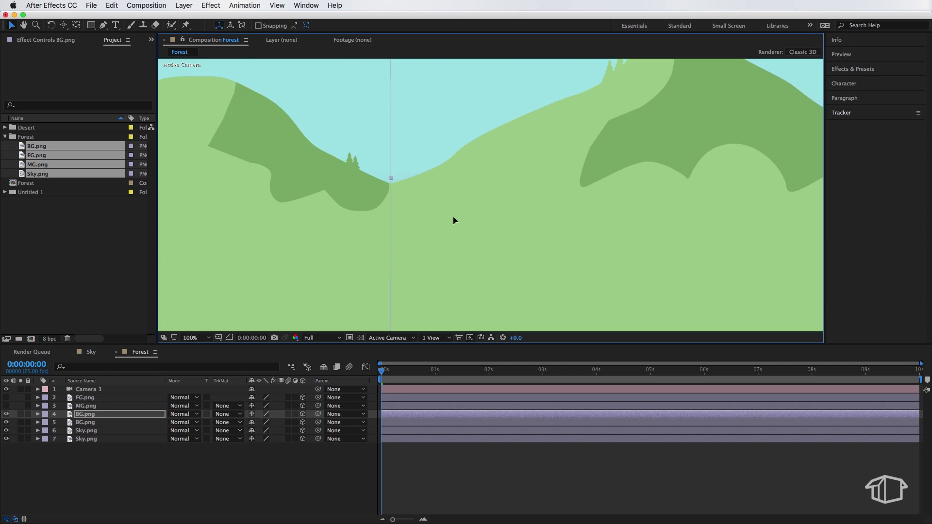
left_click(394, 481)
key("shift+slash")
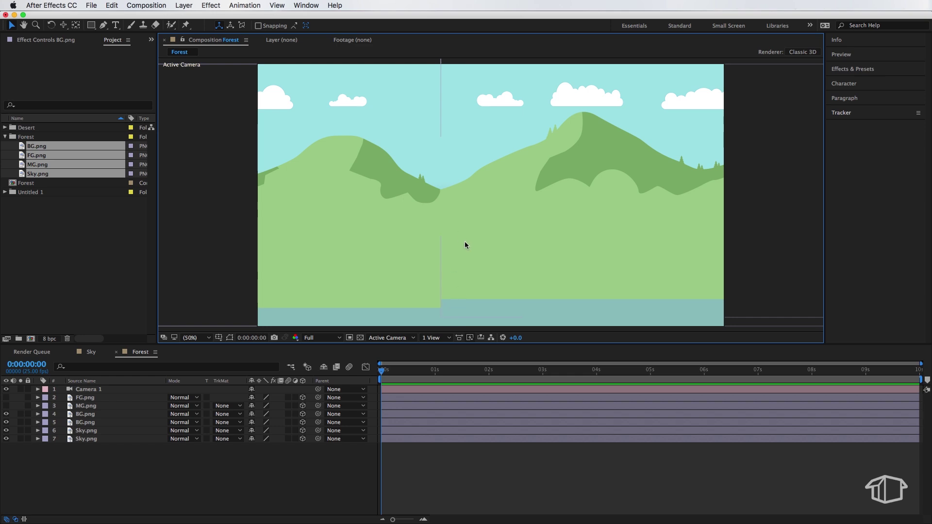
Show MG.png, duplicate it, move the copy to the right half, and flip it horizontally.
left_click(107, 408)
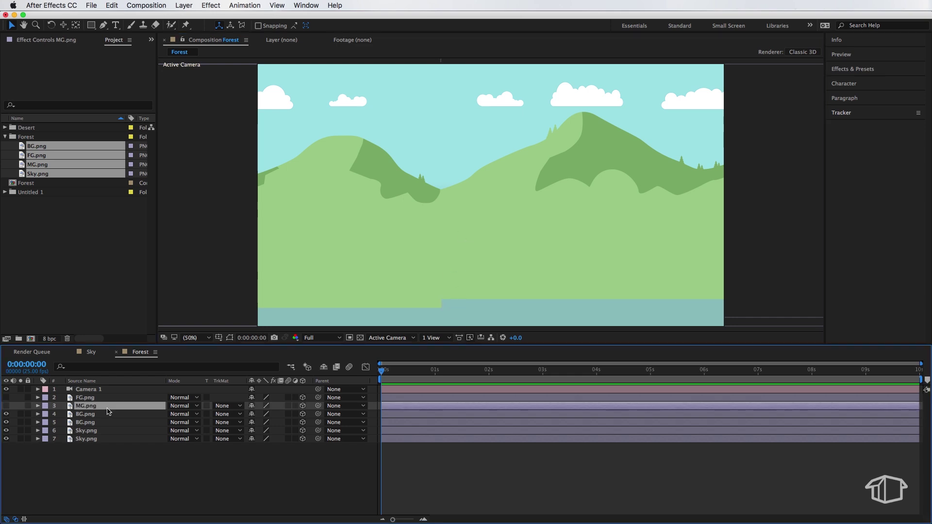
left_click(5, 407)
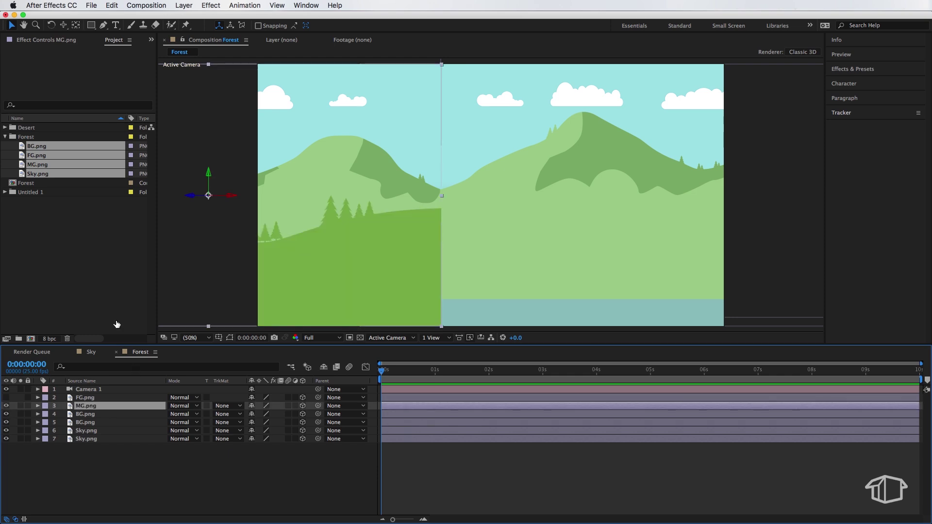
left_click(121, 4)
left_click(127, 120)
left_click_drag(287, 253, 751, 246)
key("Return")
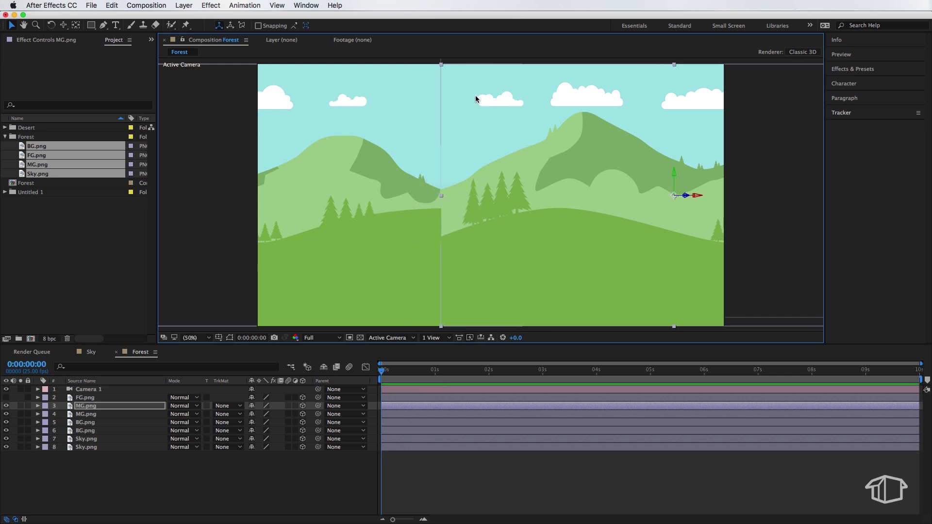
left_click(192, 4)
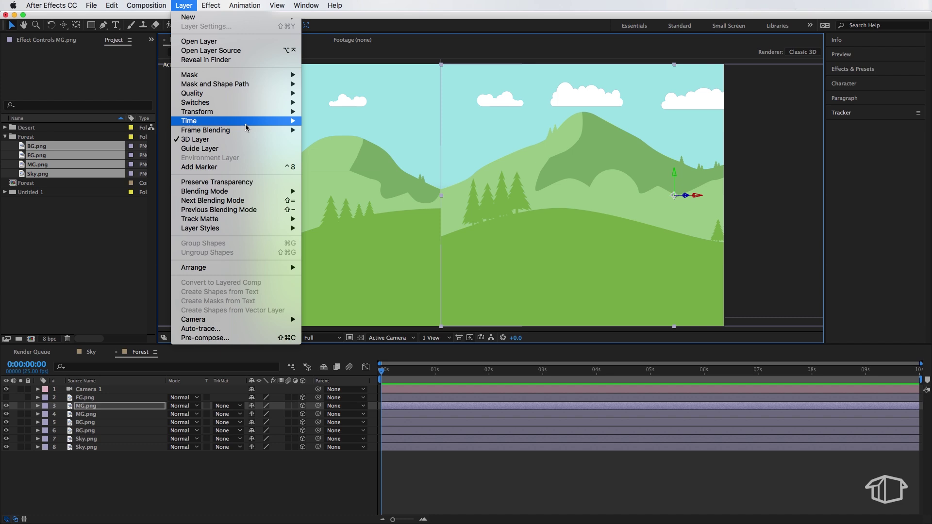
mouse_move(280, 113)
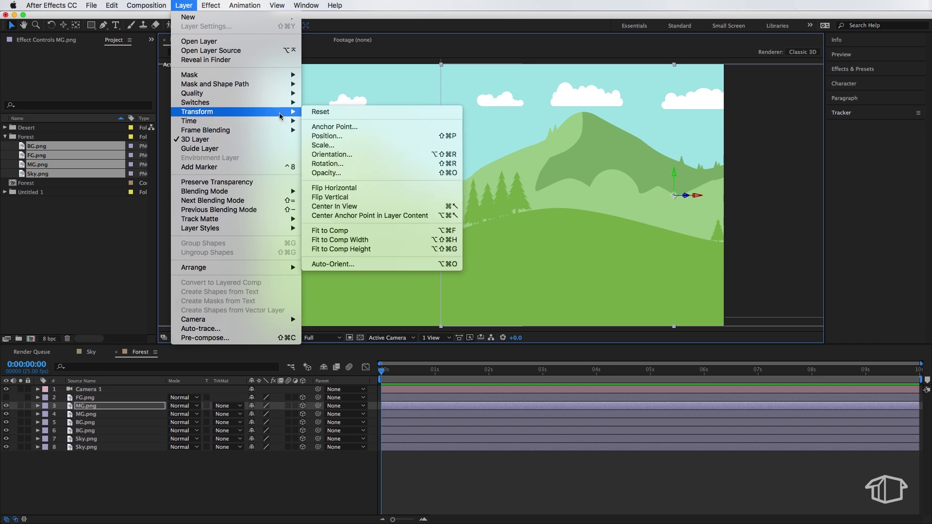
left_click(343, 189)
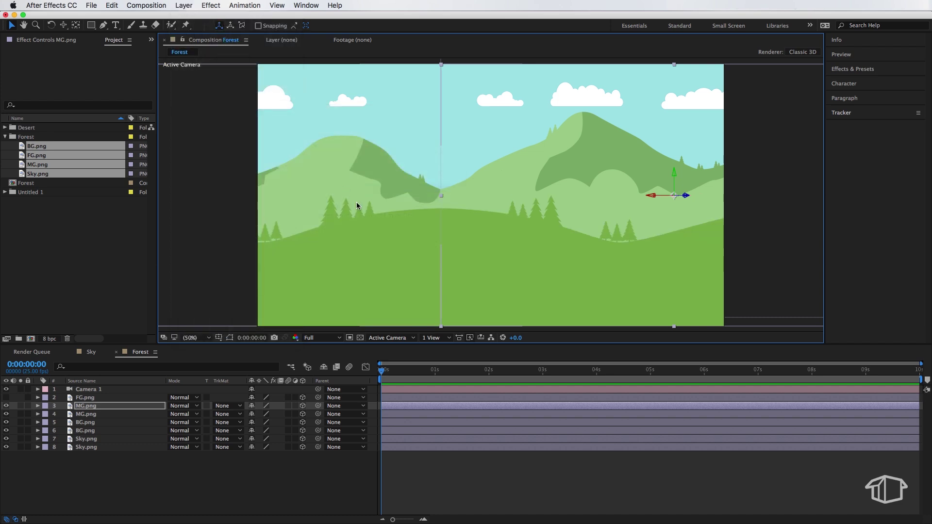
Show FG.png, duplicate it, move the copy right, and flip it horizontally.
left_click(86, 398)
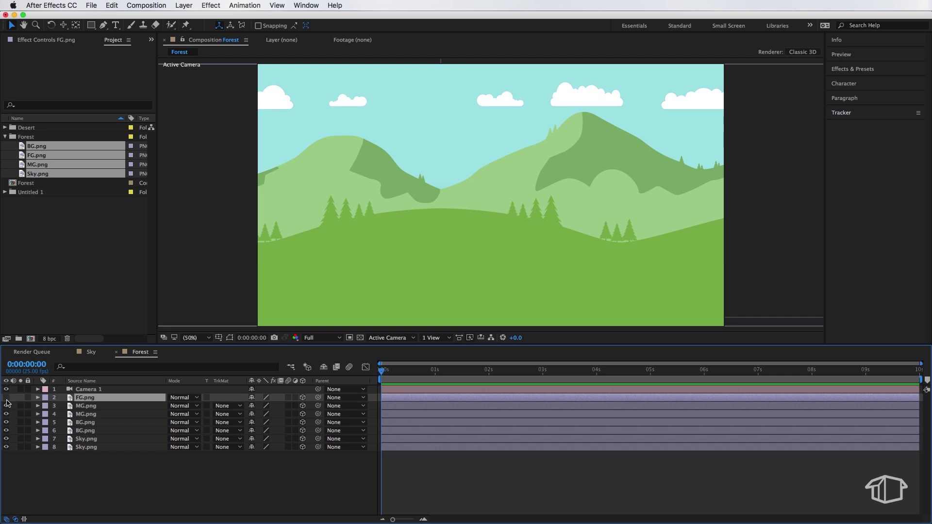
left_click(7, 398)
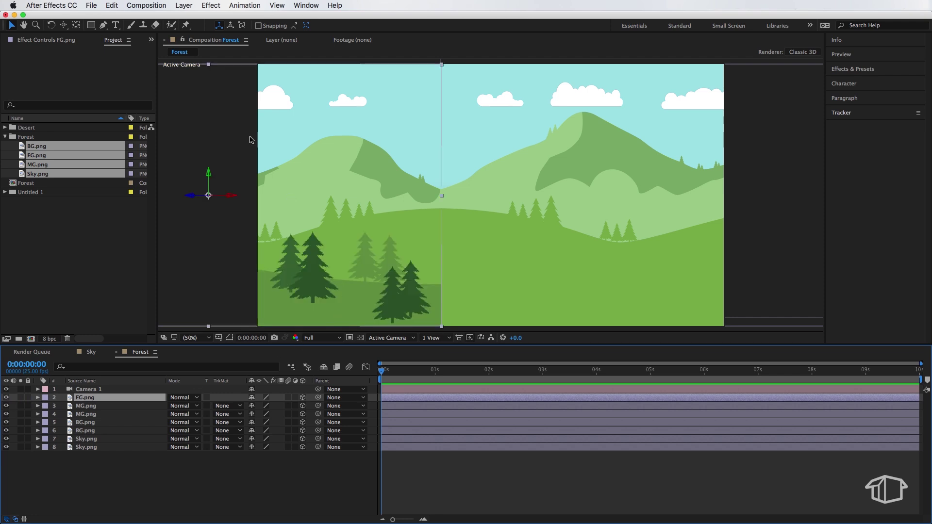
left_click(114, 5)
left_click(144, 121)
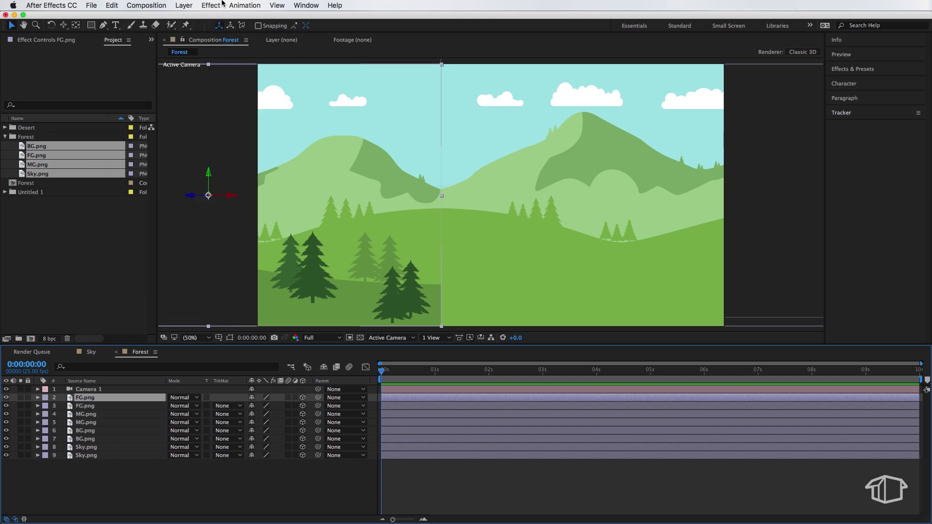
left_click_drag(327, 177, 459, 190)
left_click(184, 5)
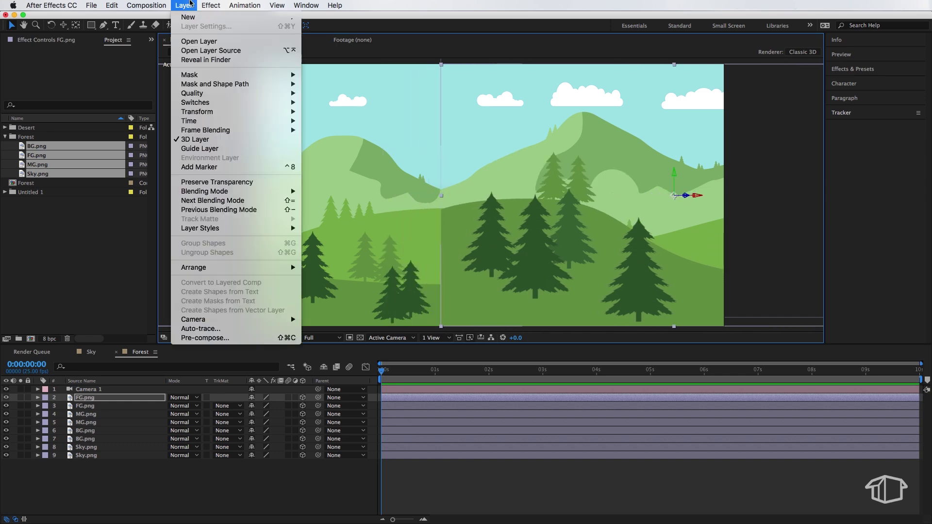
mouse_move(227, 112)
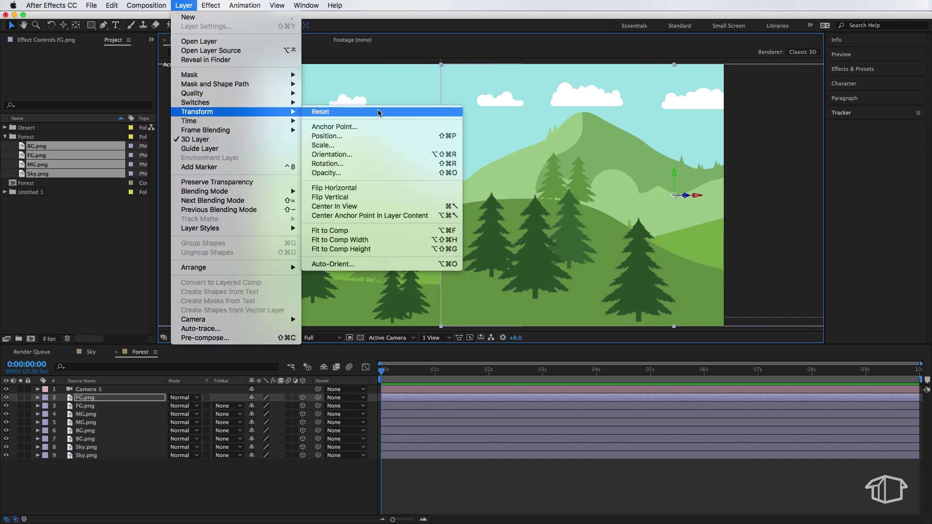
left_click(354, 192)
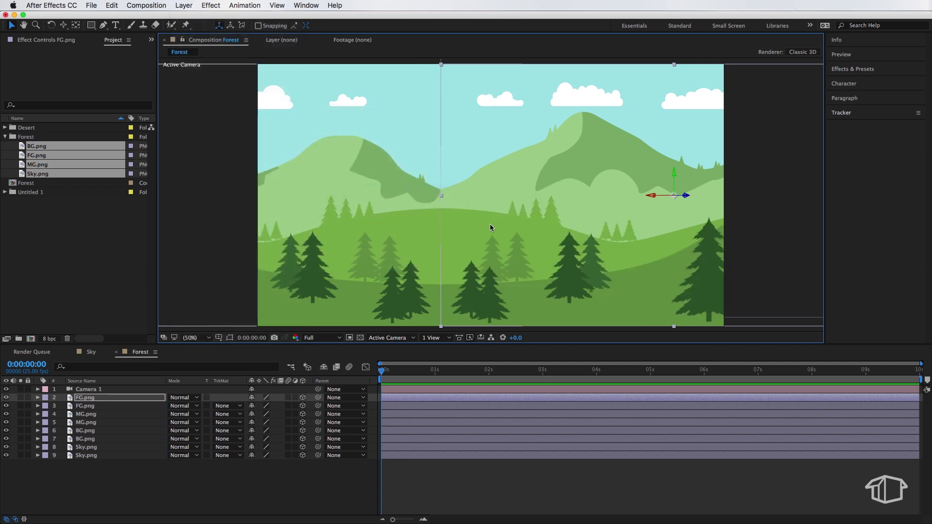
left_click(445, 481)
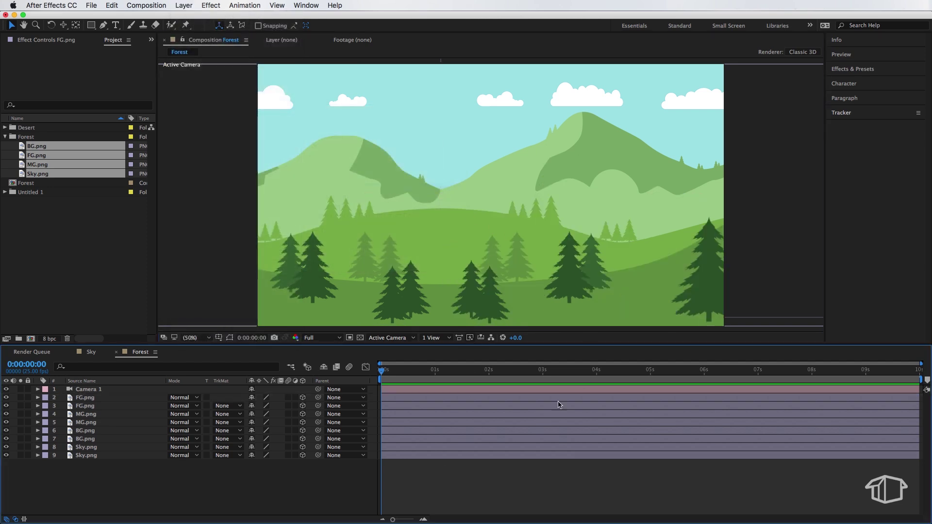
Orbit and reposition Camera 1 so sky, hills and trees fill the Forest frame.
key("c")
left_click(534, 389)
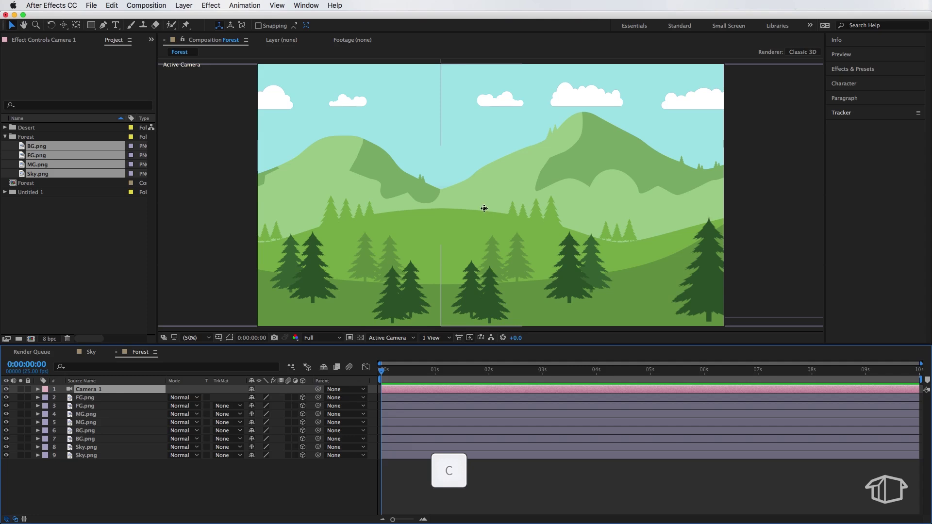
left_click_drag(484, 209, 267, 225)
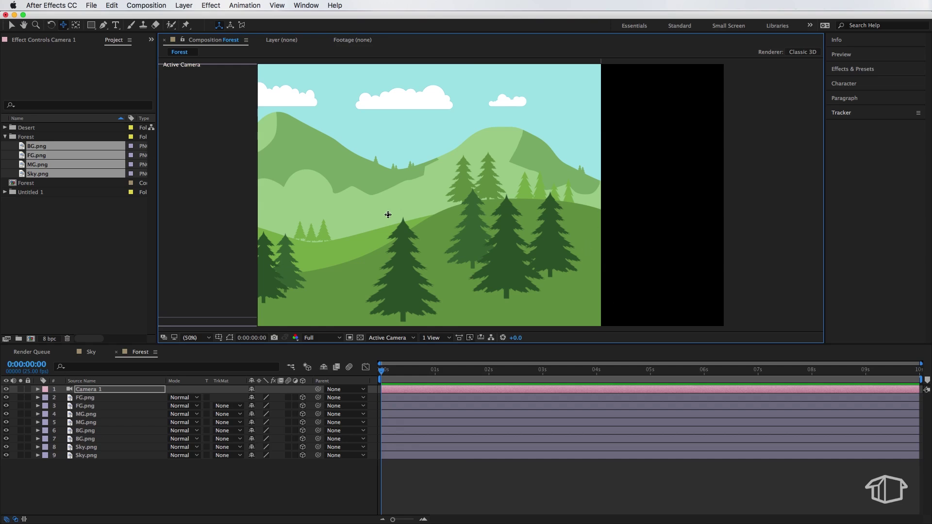
left_click_drag(376, 225, 453, 202)
left_click_drag(391, 201, 435, 242)
left_click(421, 481)
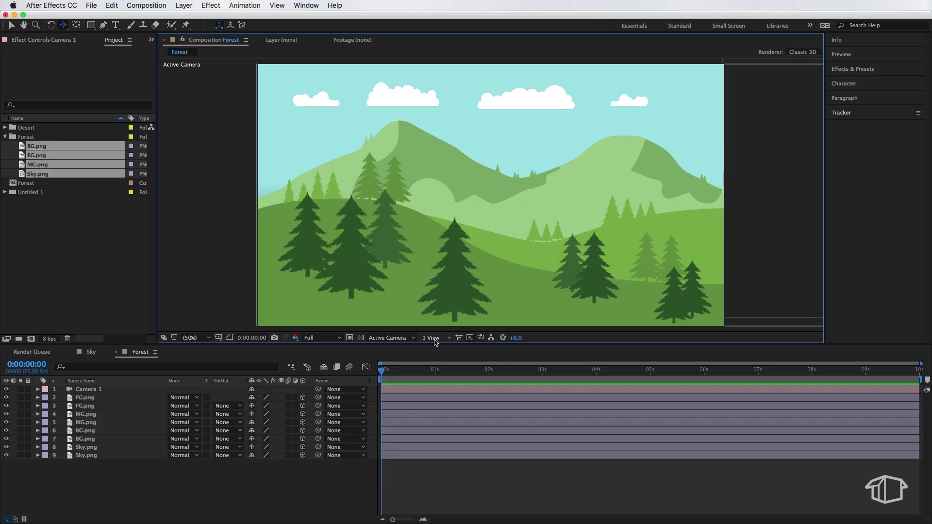
Switch the viewer to 2 Views - Horizontal with a Top view, and select Camera 1.
left_click(435, 338)
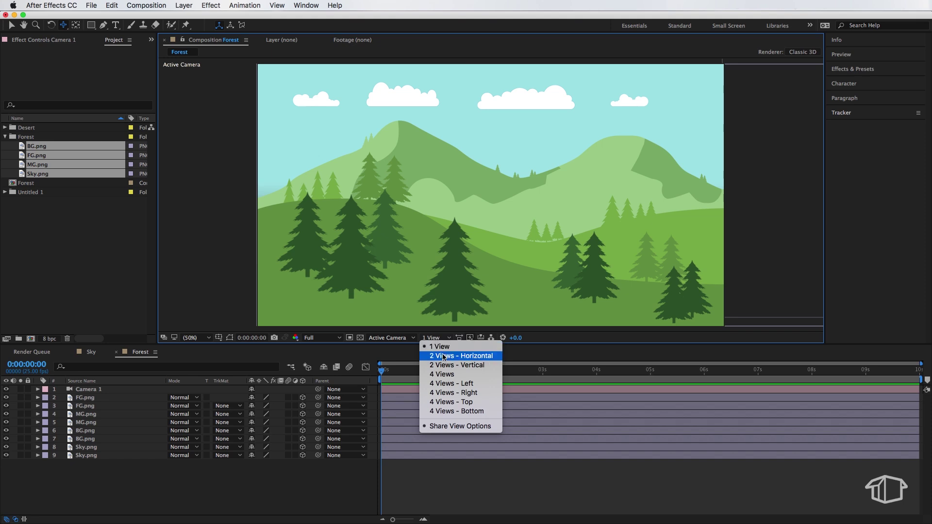
left_click(475, 357)
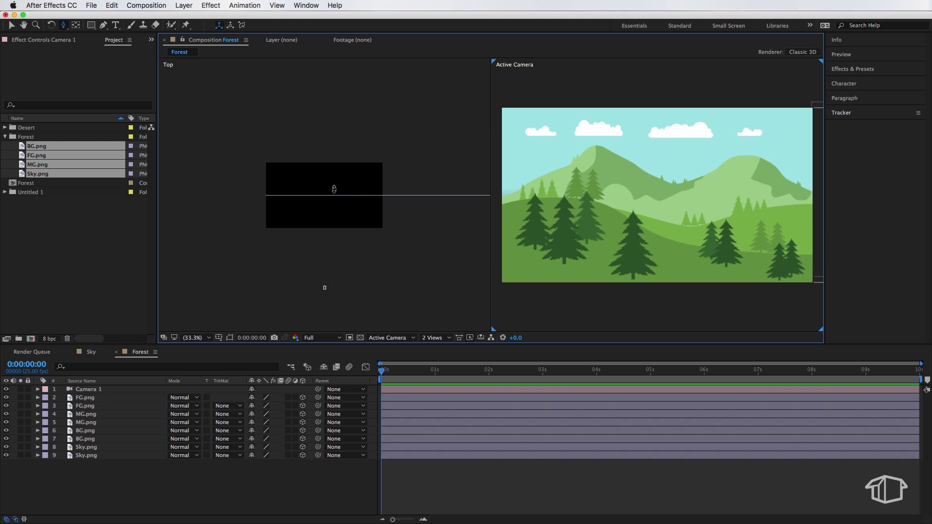
left_click(85, 398)
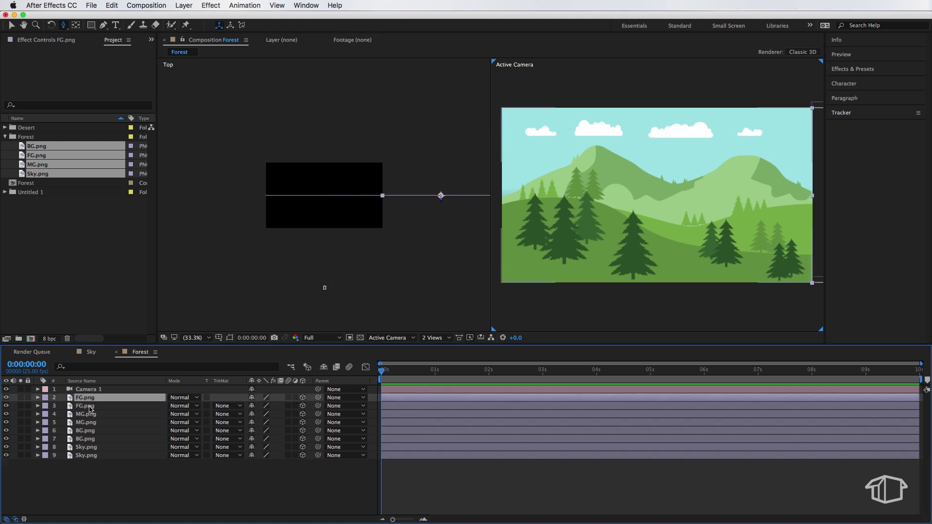
left_click(99, 389)
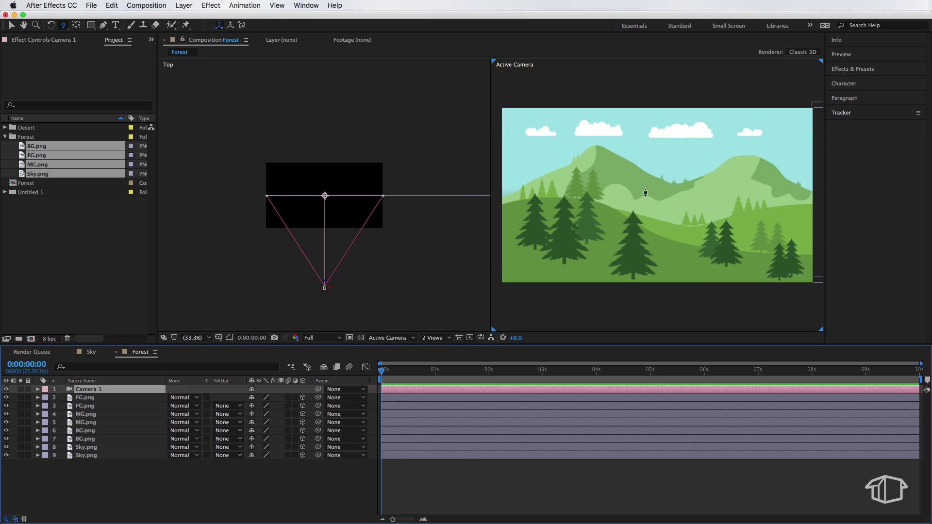
Select both Sky.png layers and push them farther back in depth in the Top view.
key("v")
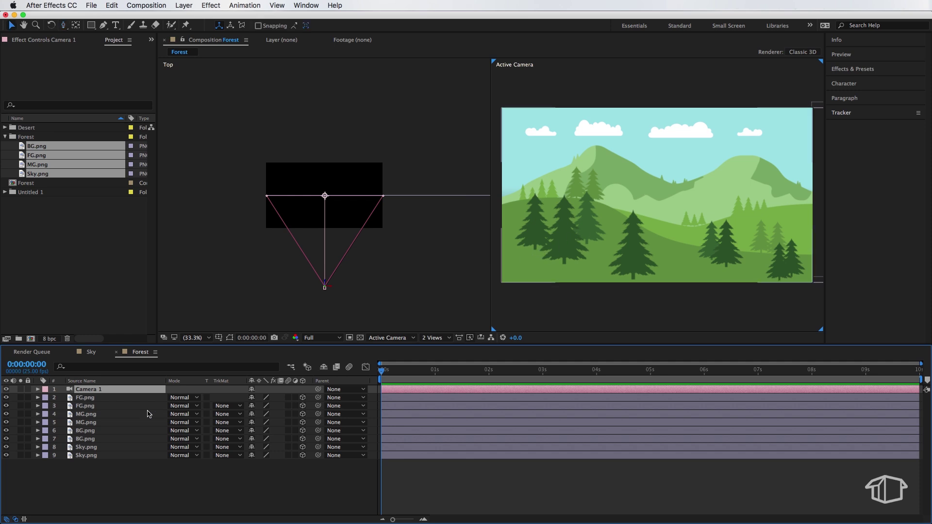
left_click(102, 447)
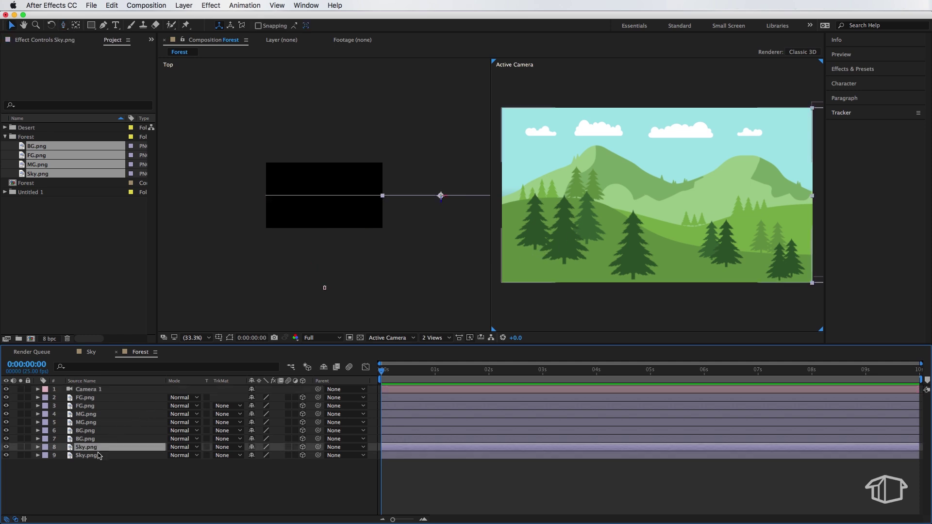
left_click(98, 455, "shift")
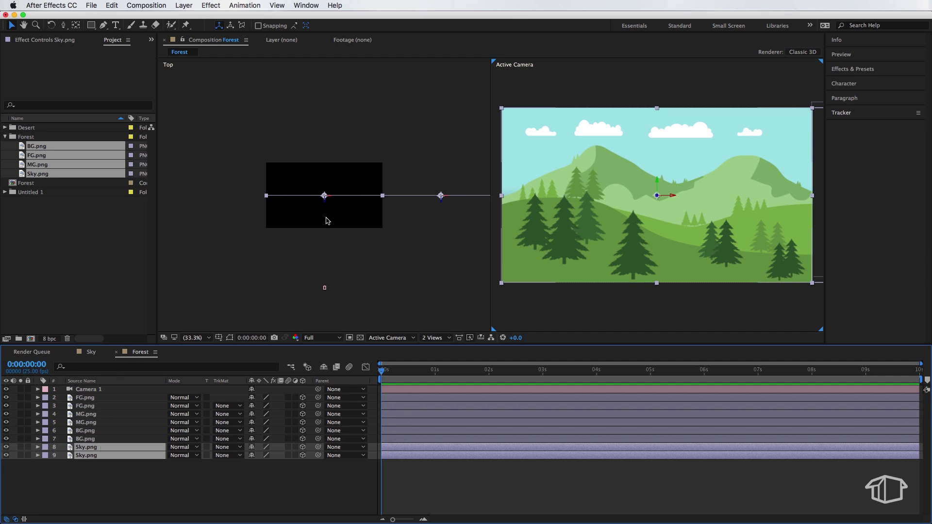
scroll(329, 215, "up", 2)
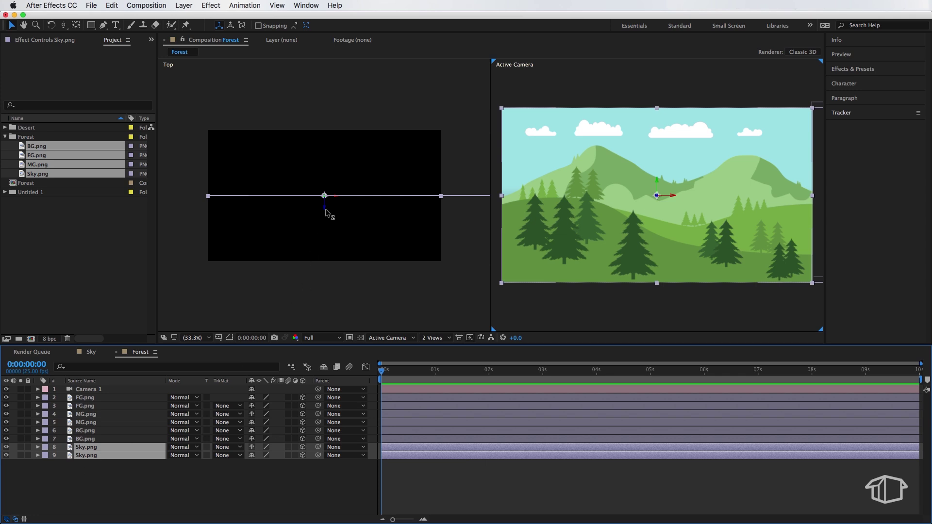
left_click_drag(329, 214, 321, 103)
key("comma")
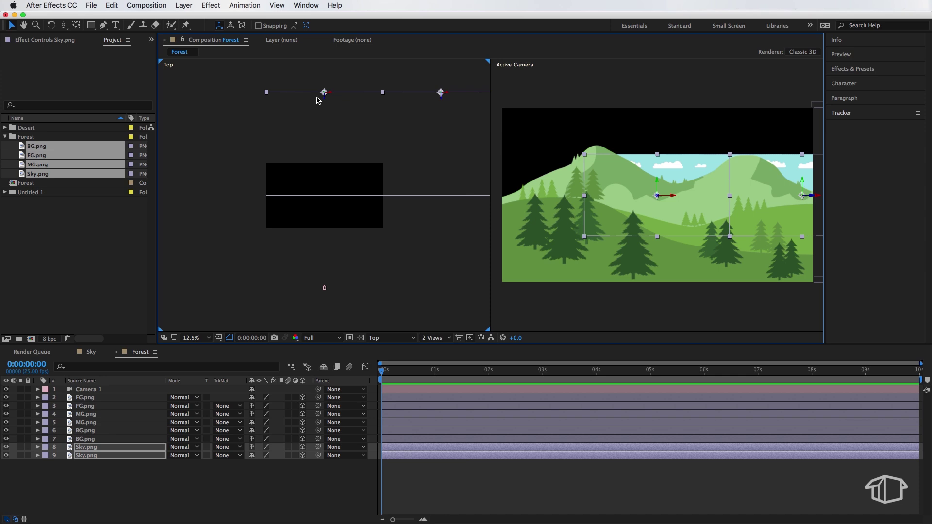
left_click_drag(327, 97, 325, 97)
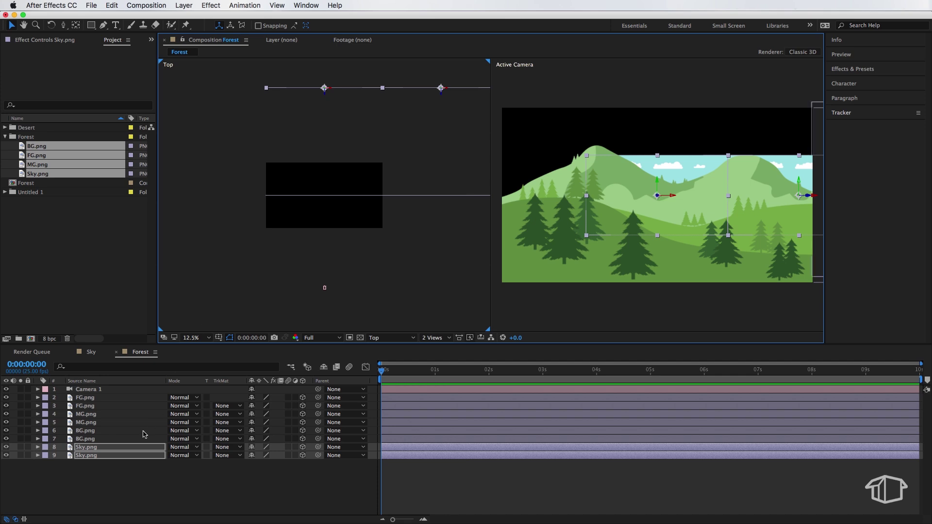
Scale both Sky.png layers to 220% and shift the upper copy right to widen the sky.
key("s")
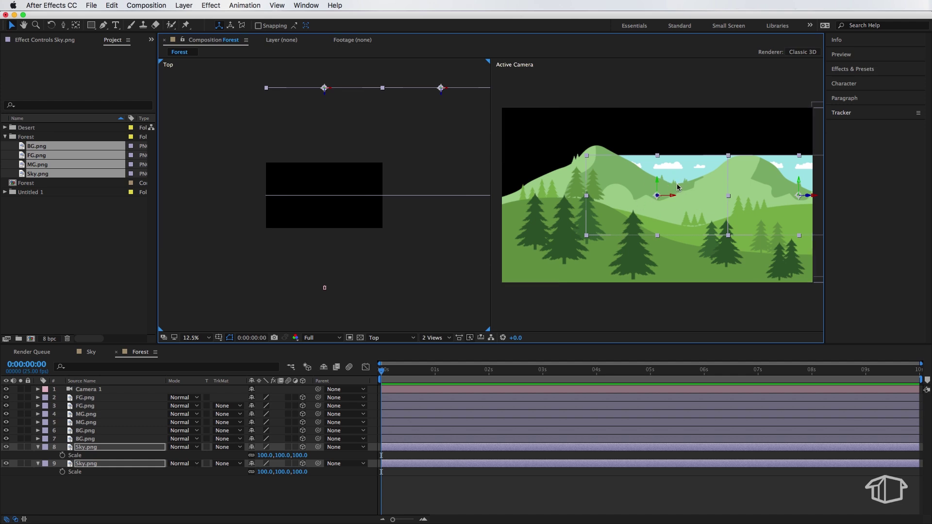
left_click_drag(300, 456, 342, 442)
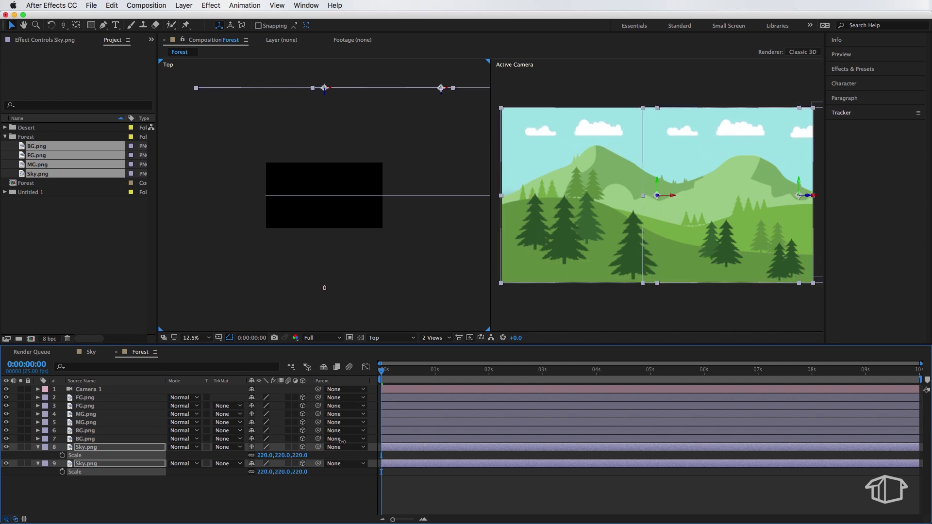
left_click(98, 447)
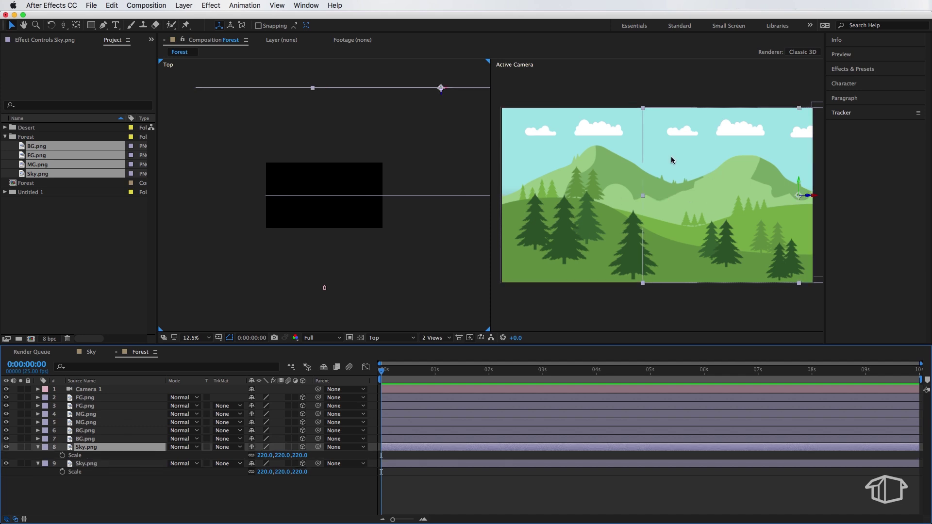
left_click_drag(670, 157, 837, 156)
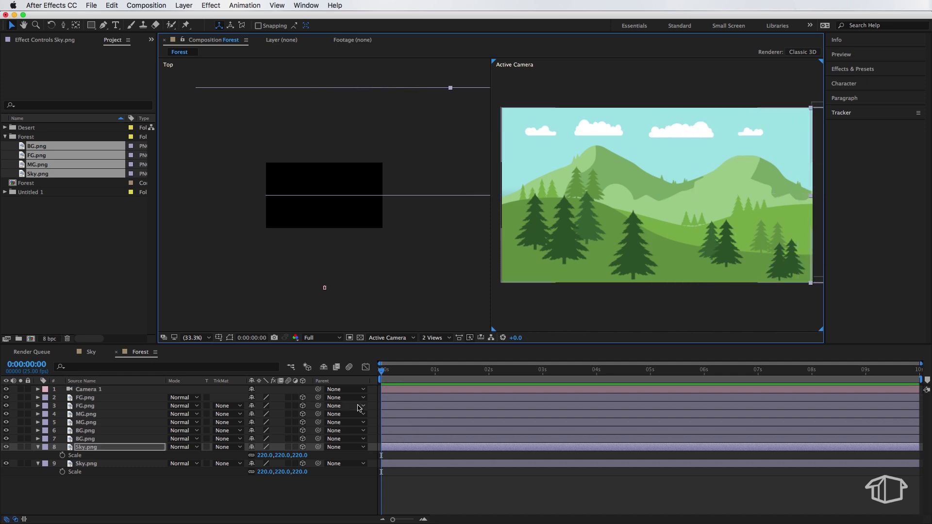
left_click(91, 439)
Push both BG.png layers back in depth, scale them to 177%, and shift one right.
left_click(94, 431, "shift")
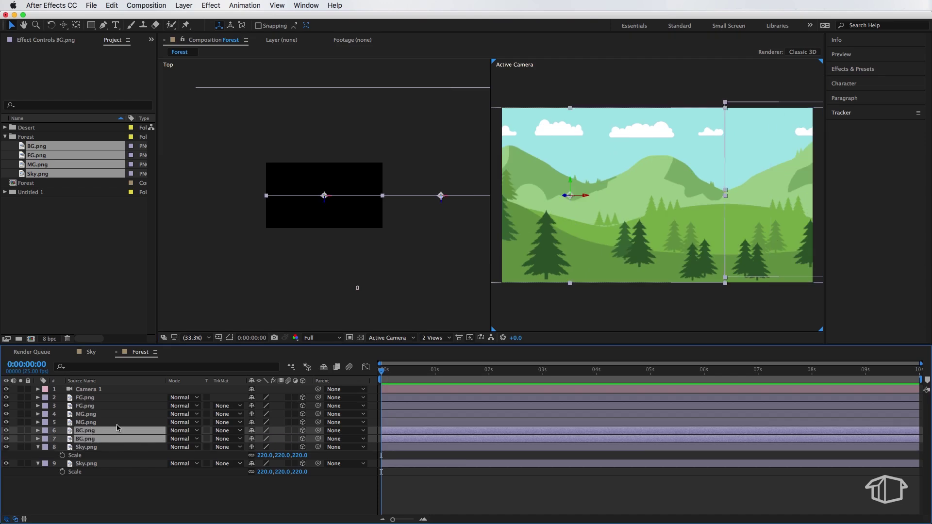
left_click_drag(325, 196, 324, 126)
key("s")
left_click_drag(306, 441, 278, 439)
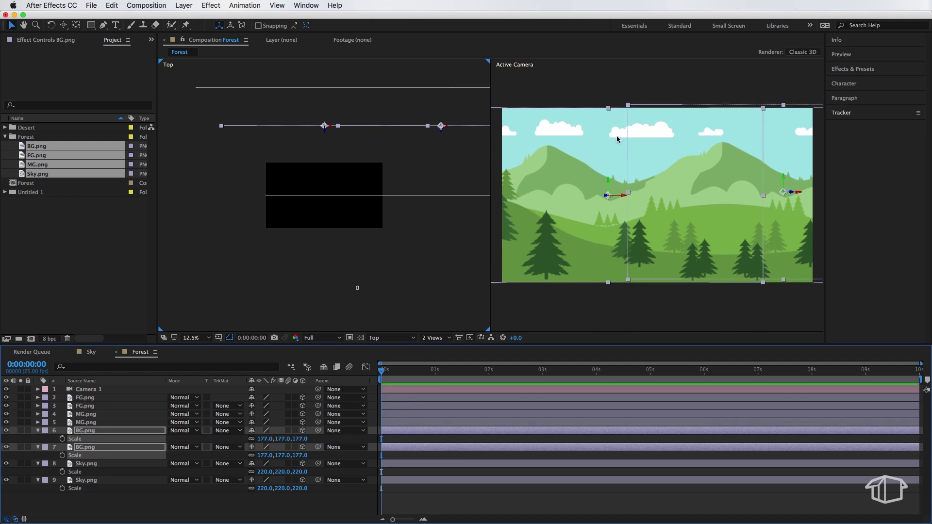
left_click_drag(619, 140, 810, 181)
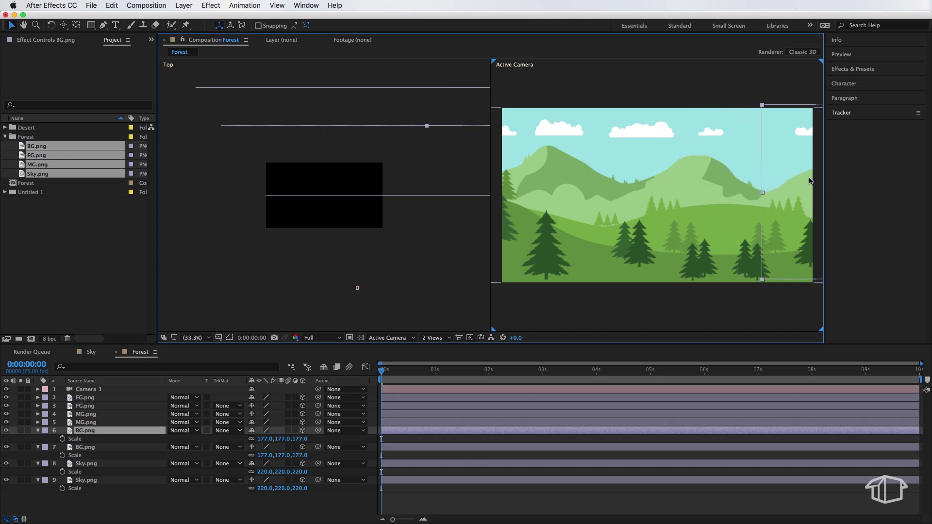
Select both MG.png layers and push them back in depth.
left_click(424, 490)
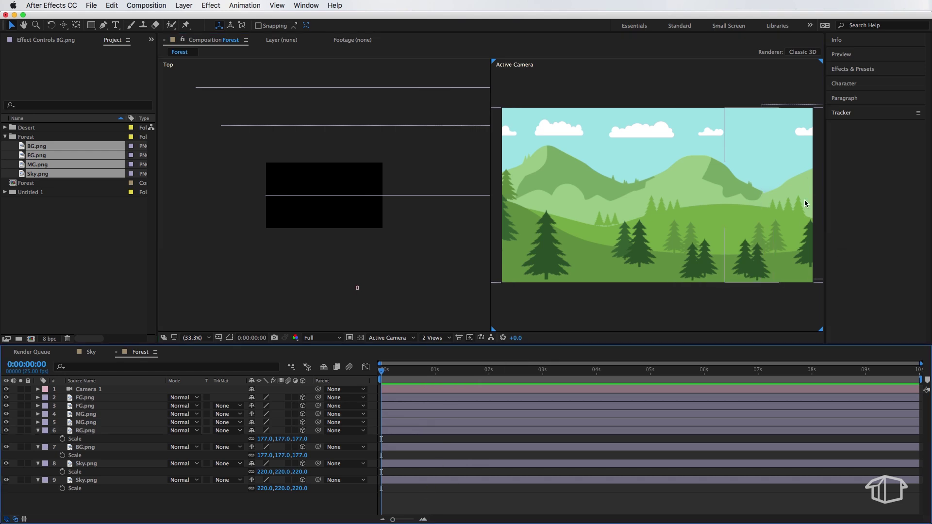
left_click(771, 200)
left_click(87, 414)
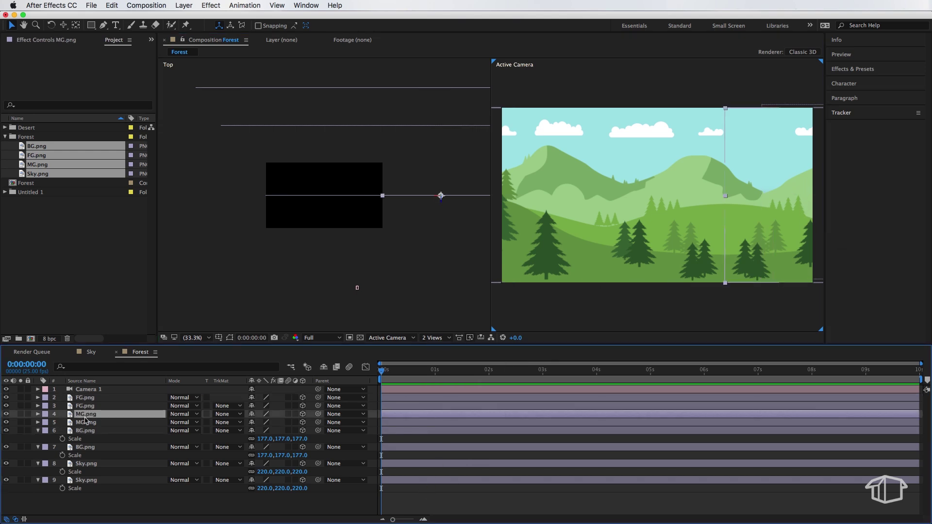
left_click(89, 422, "shift")
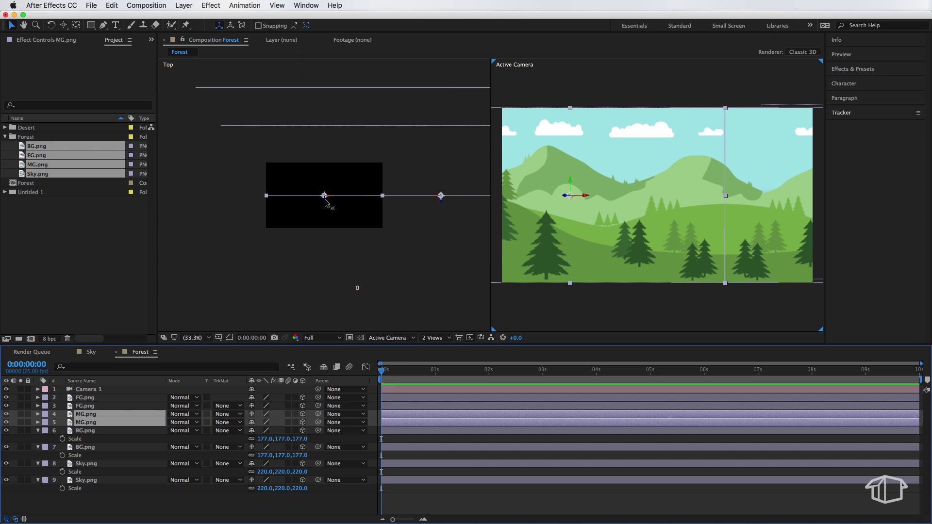
left_click_drag(324, 199, 325, 166)
Mirror layer 4 with Scale X -100 and scale both MG.png layers to 137%.
key("s")
left_click(279, 422)
type("-100.0,100.0,100.0")
key("Return")
left_click_drag(297, 438, 312, 433)
left_click(327, 75)
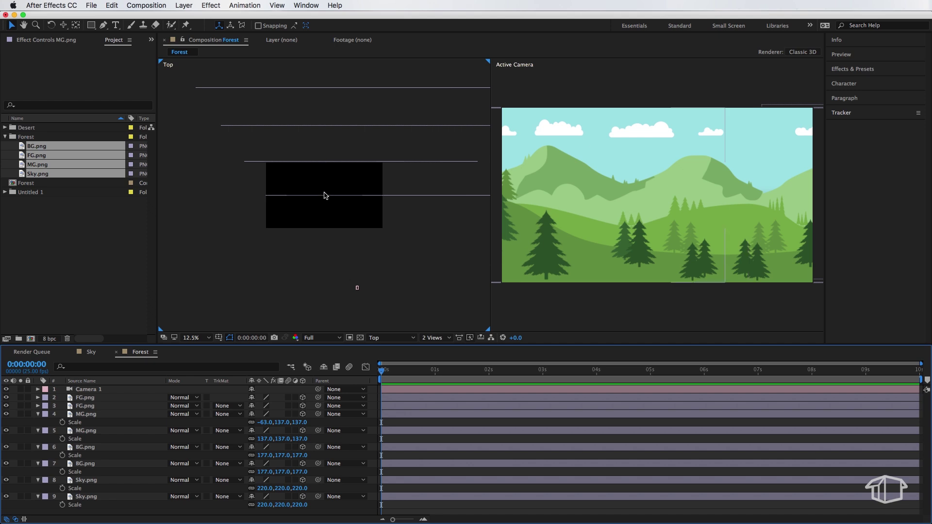
Orbit the camera slightly left, then widen the upper MG.png layer and shift it right.
key("c")
left_click(668, 214)
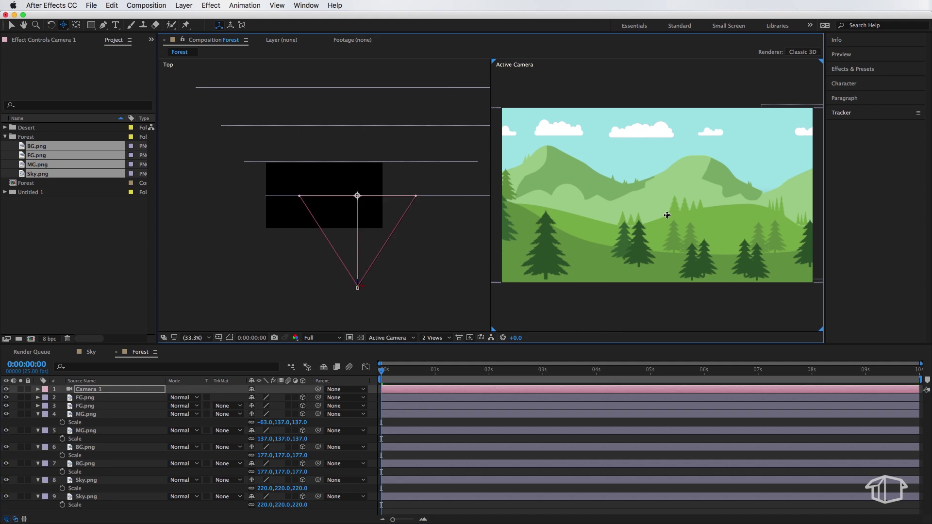
left_click_drag(666, 214, 635, 223)
key("v")
left_click(635, 223)
left_click(103, 415)
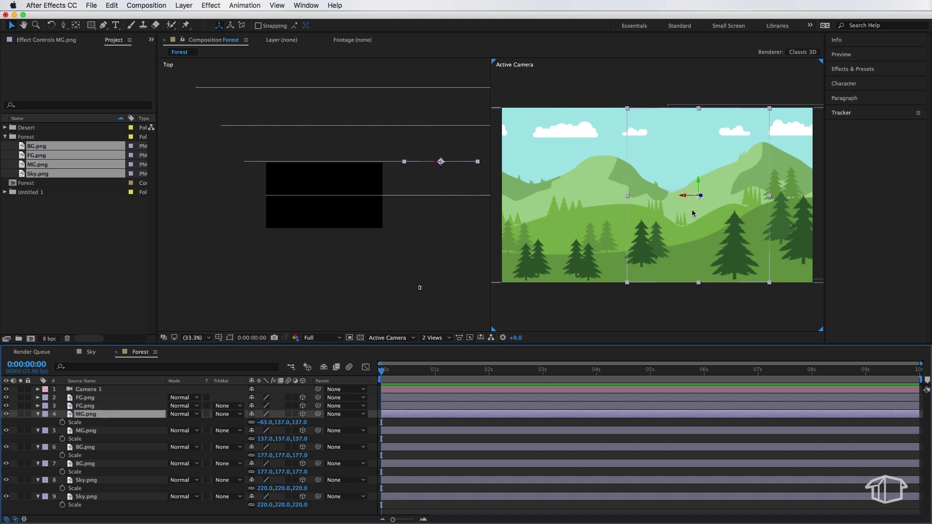
mouse_move(772, 197)
left_mouse_down()
mouse_move(739, 195)
mouse_move(784, 200)
left_mouse_up()
left_click_drag(575, 208, 713, 203)
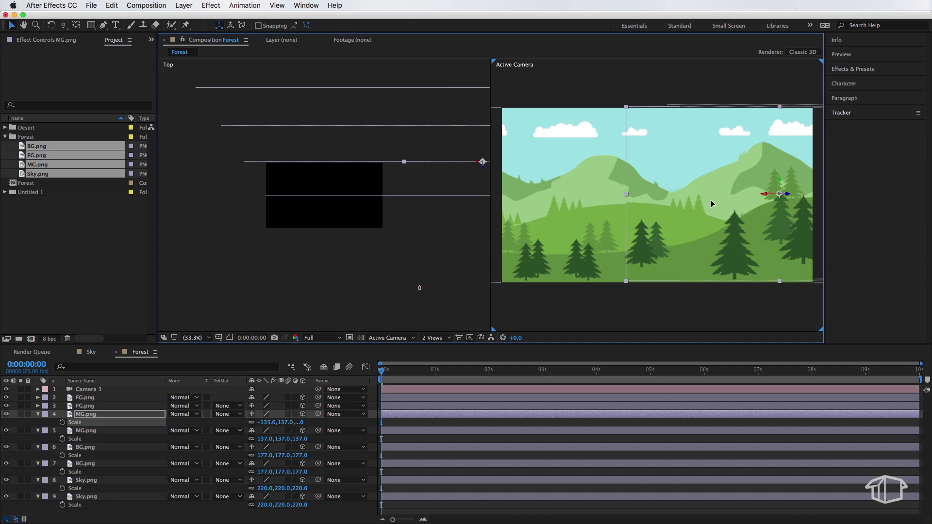
View the camera shot at 100% and nudge the BG.png layer slightly upward.
key("slash")
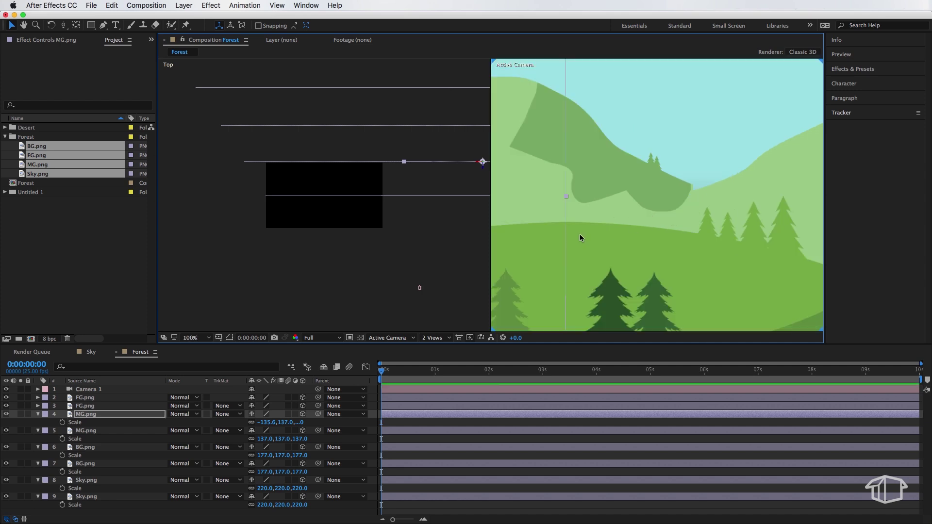
left_click(90, 448)
left_click_drag(726, 191, 730, 183)
key("Return")
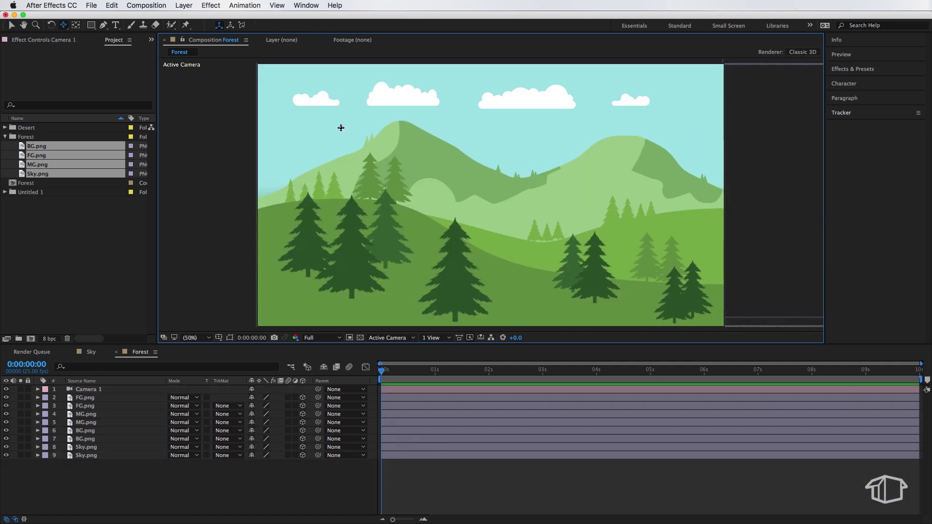
Keyframe Camera 1's Point of Interest and Position at 0 s, then pan sideways at about 6 s.
left_click(84, 389)
left_click(38, 389)
left_click(46, 397)
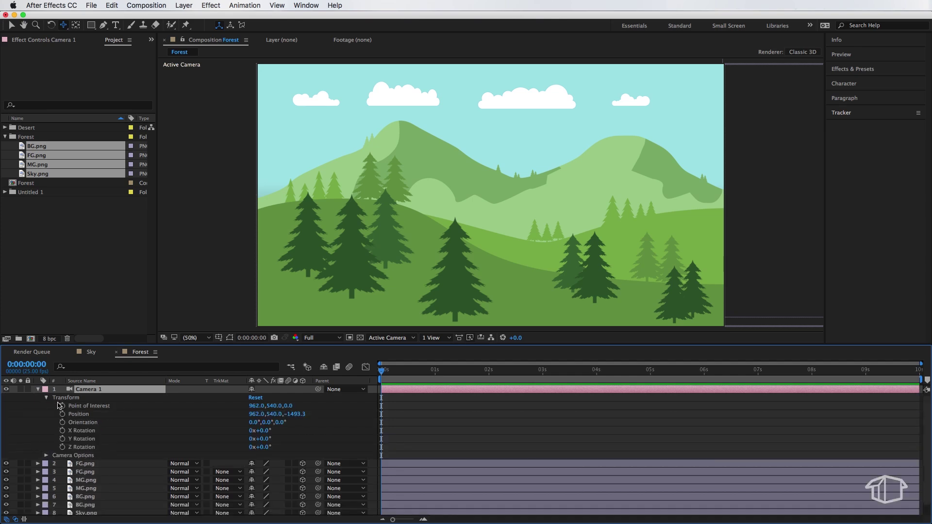
left_click(61, 406)
left_click(62, 414)
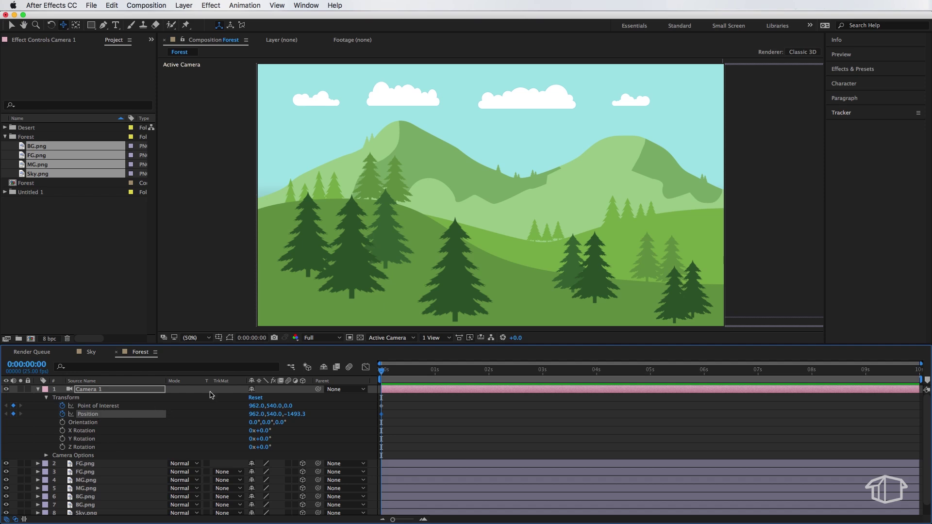
left_click_drag(495, 373, 703, 370)
left_click_drag(663, 206, 211, 218)
Preview the camera pan, moving the end keyframes to about 9 s, and expand Camera Options.
left_click(591, 442)
key("space")
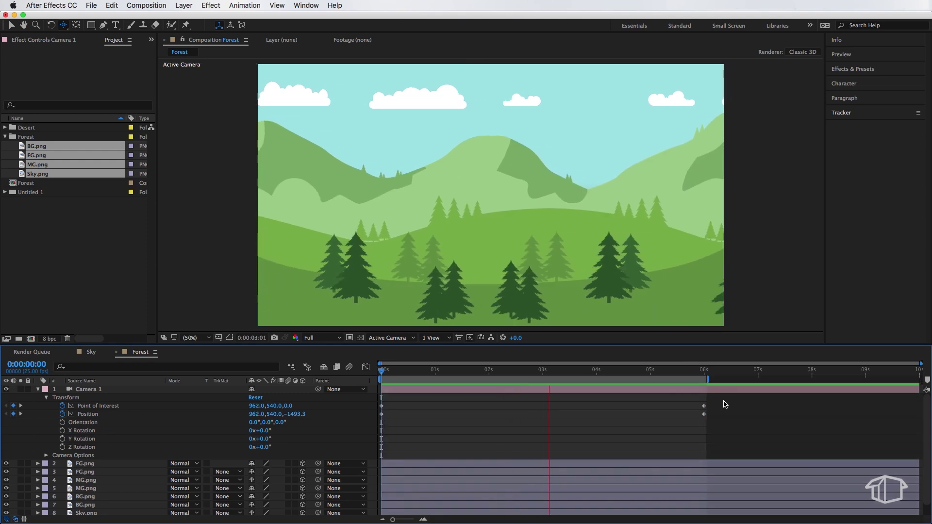
left_click_drag(721, 402, 861, 416)
key("space")
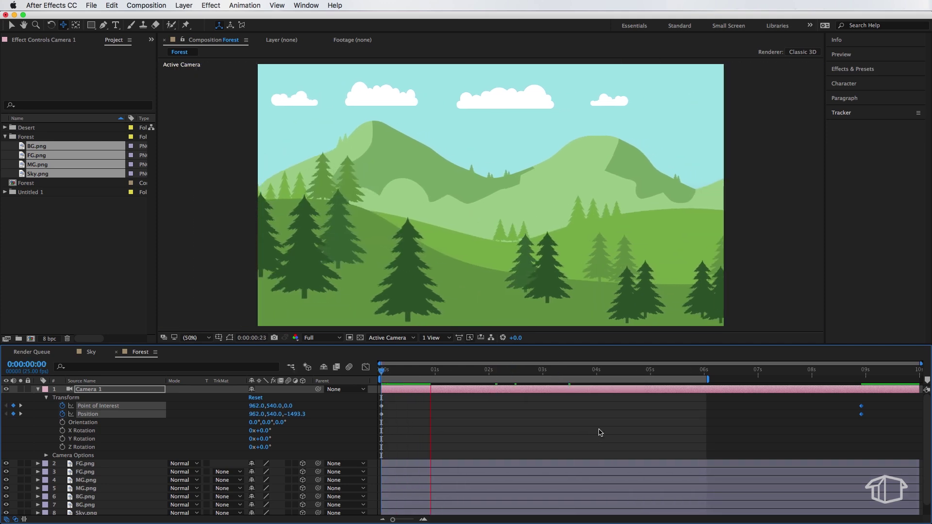
left_click(413, 393)
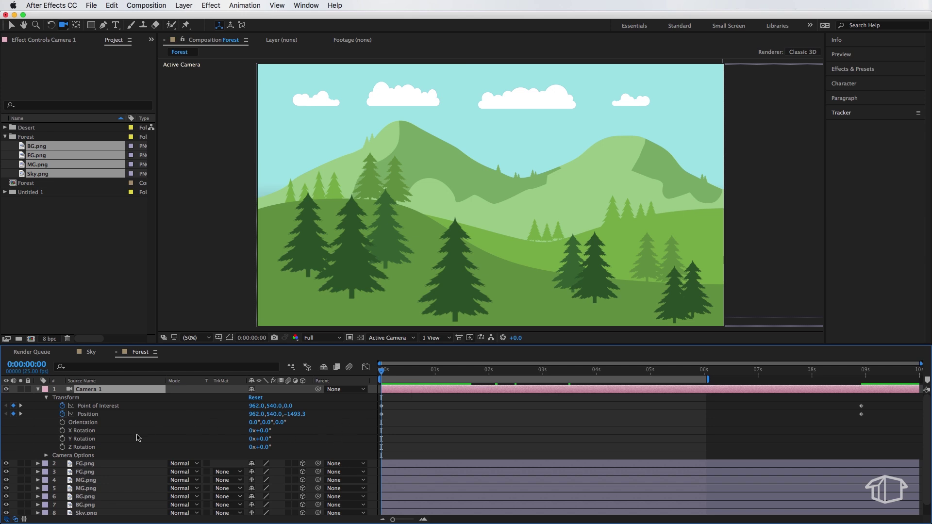
left_click(46, 456)
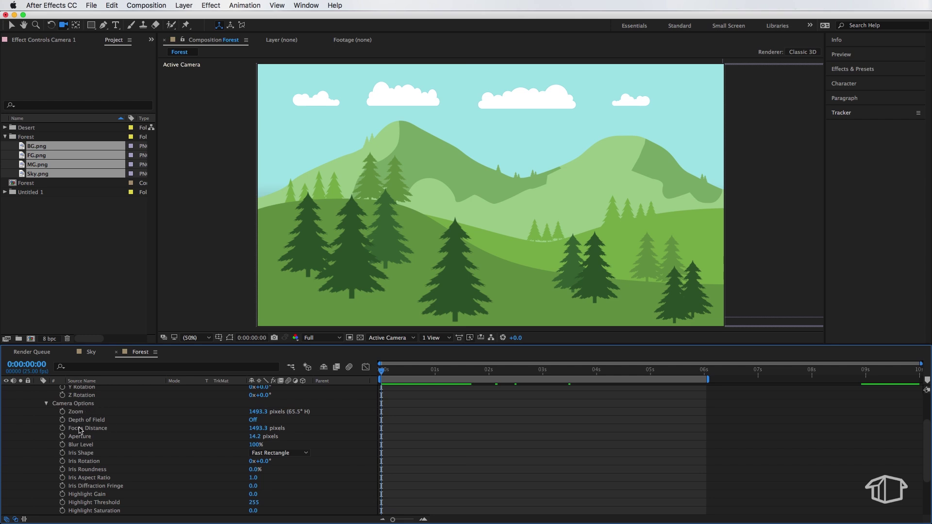
Turn on Depth of Field and raise the camera's Aperture to 540.2 pixels.
left_click(253, 421)
left_click_drag(255, 437, 397, 442)
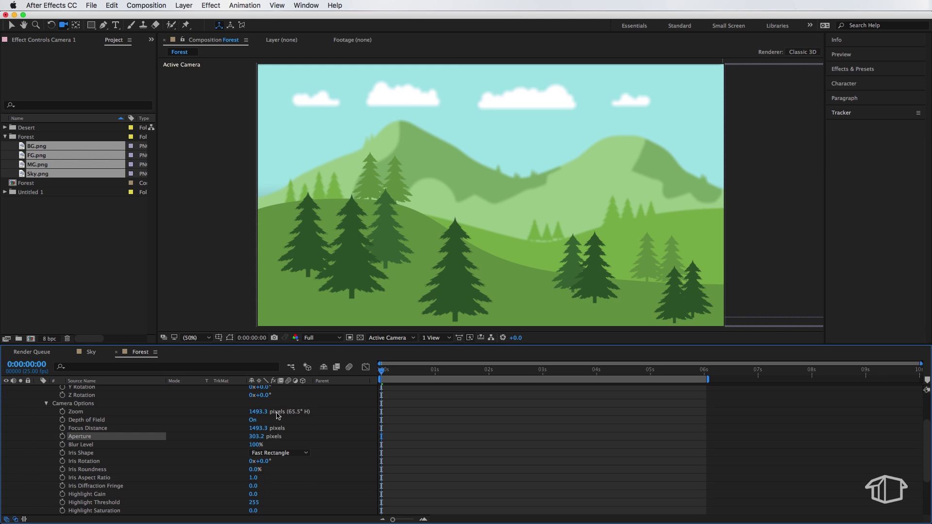
left_click_drag(256, 436, 390, 440)
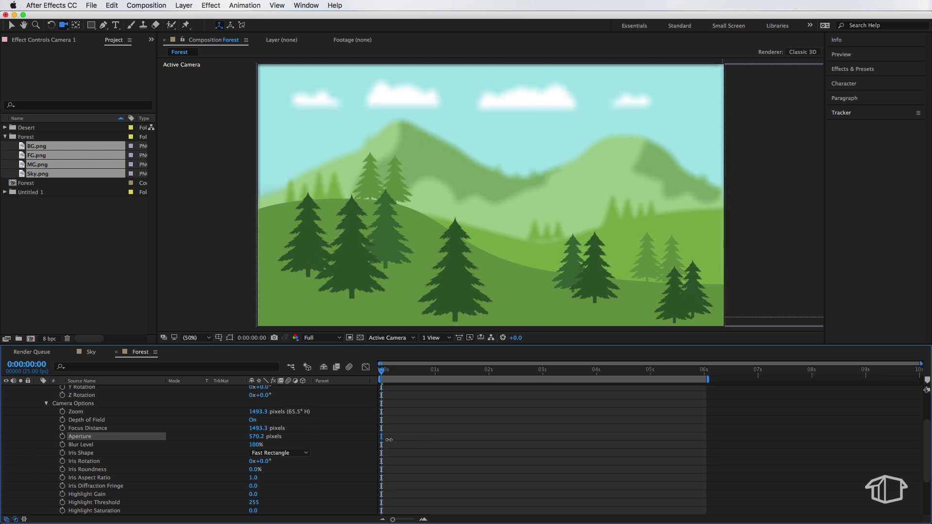
left_click_drag(386, 440, 375, 440)
Show a Top view beside the camera view and scrub Focus Distance out to about 1901.3 pixels.
key("v")
left_click(434, 337)
left_click(430, 356)
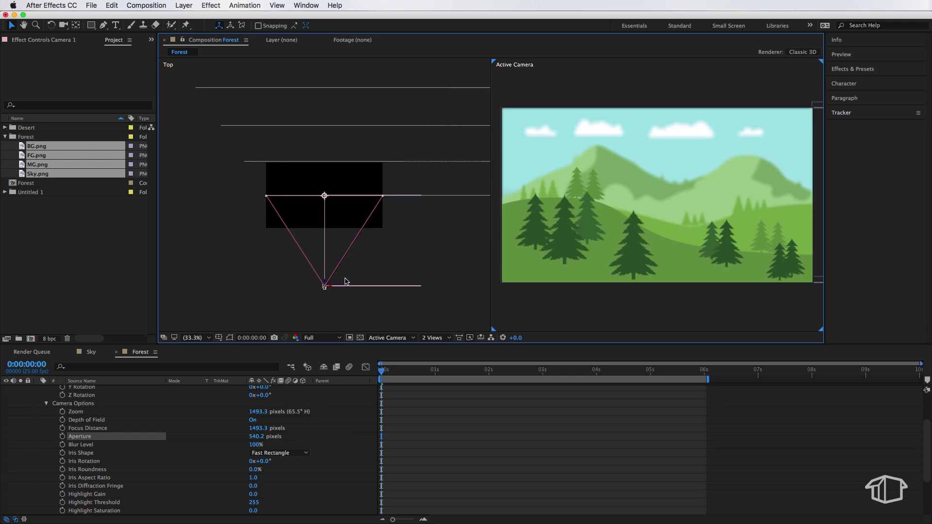
scroll(342, 238, "up", 3)
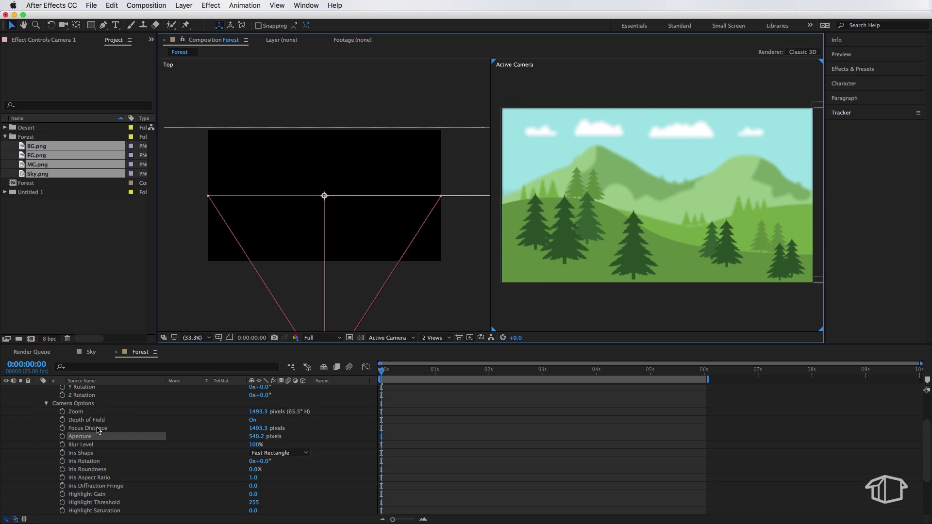
left_click(80, 429)
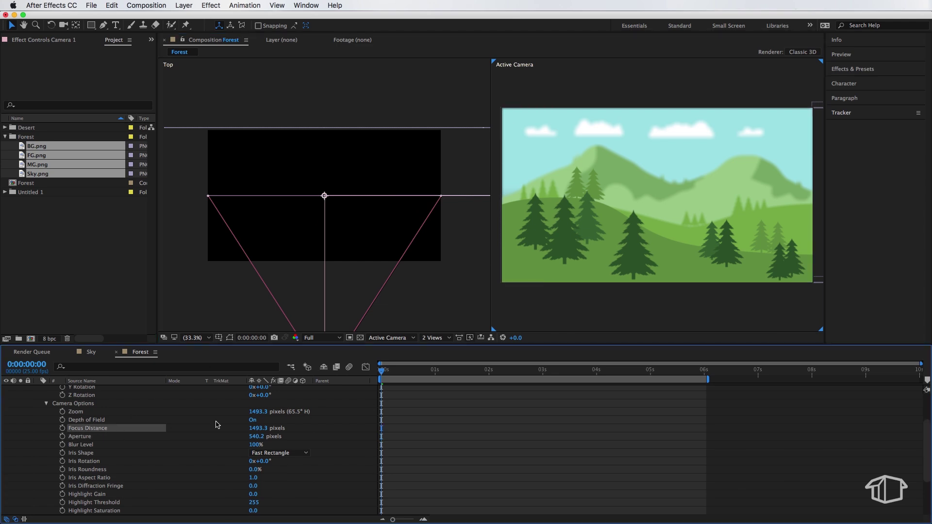
left_click_drag(257, 428, 223, 428)
left_click_drag(258, 429, 282, 429)
left_click_drag(282, 429, 581, 427)
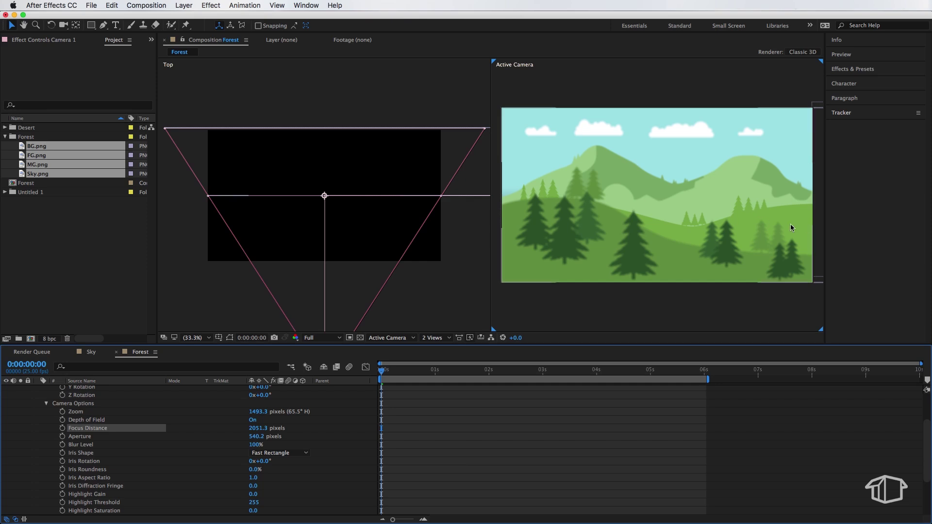
Preview the blurred pan, then set Focus Distance to 1715.3 pixels and tweak Zoom.
left_click_drag(392, 373, 495, 374)
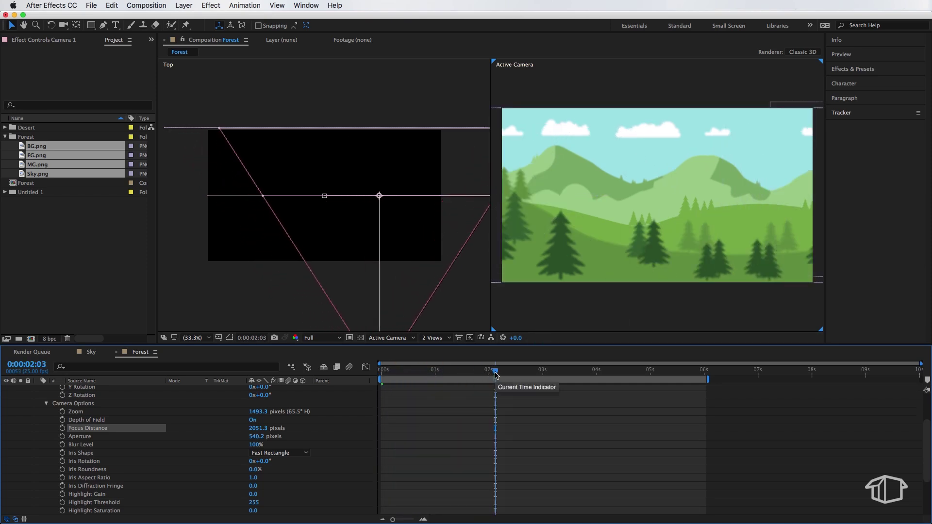
key("space")
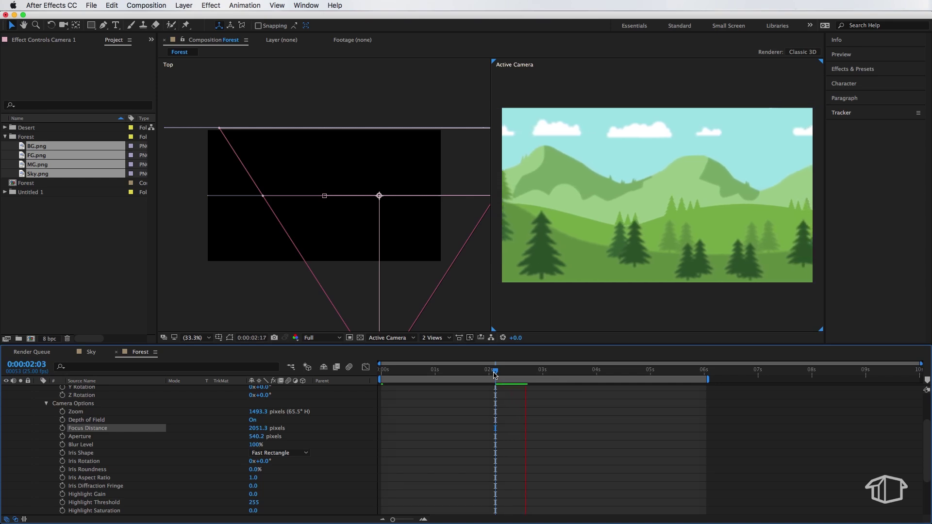
key("space")
key("Home")
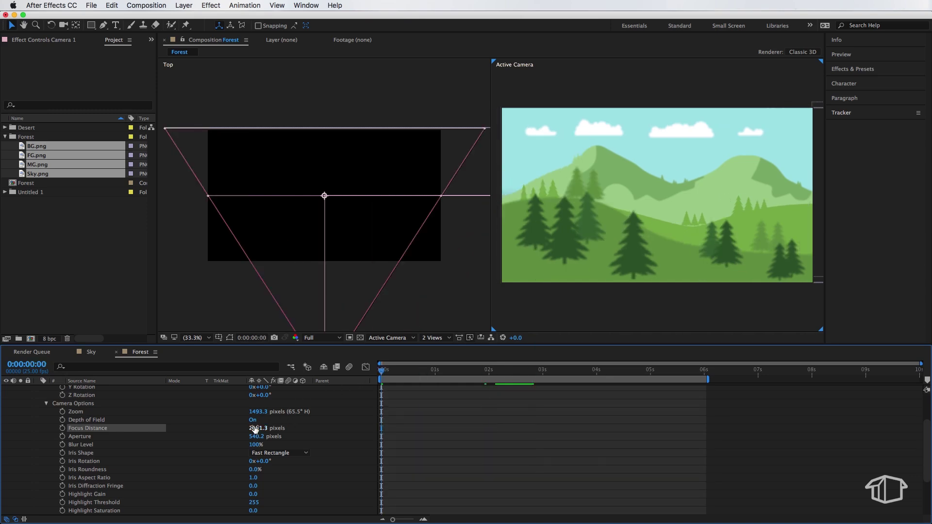
left_click_drag(256, 429, 2, 430)
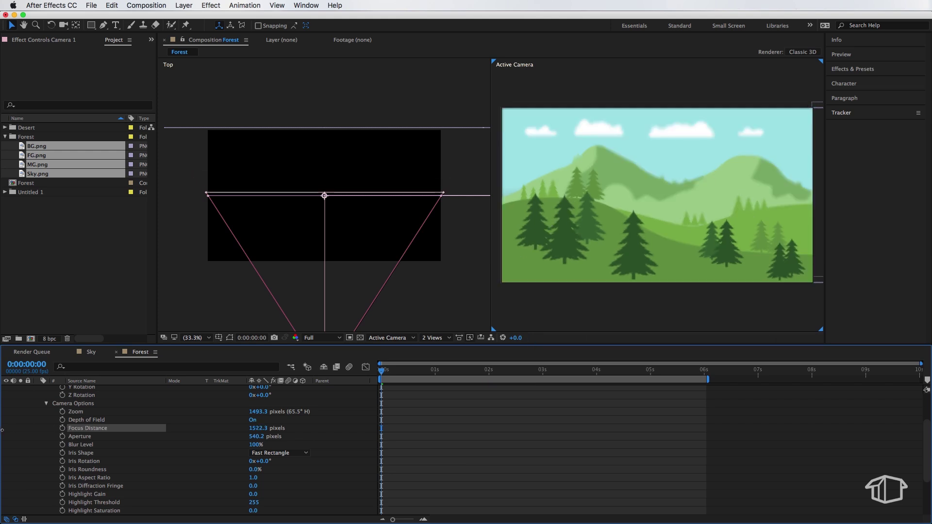
left_click_drag(256, 428, 374, 432)
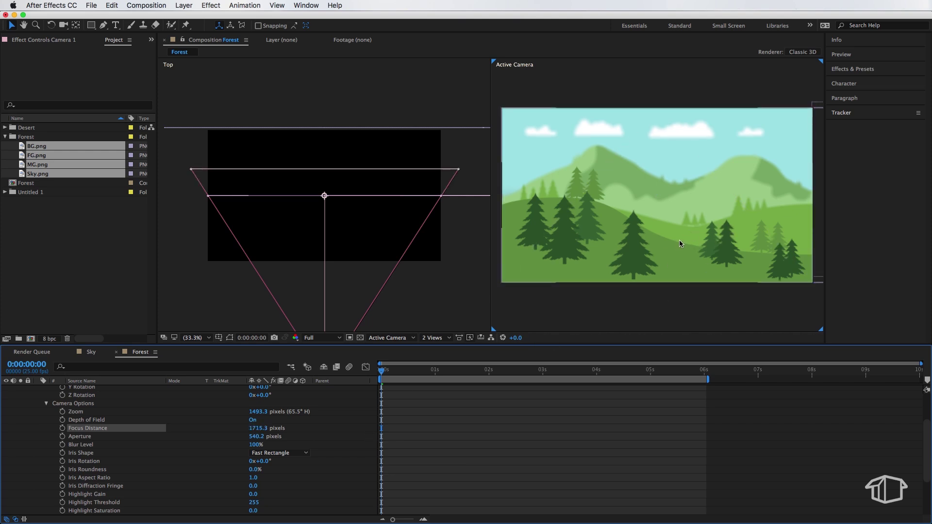
left_click_drag(260, 414, 260, 414)
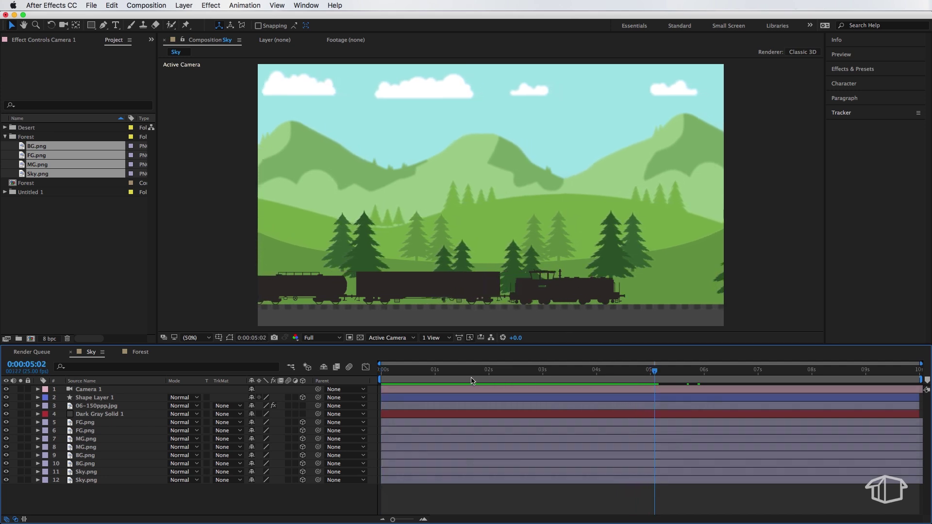
Return to the first frame, select the train layer and reveal its Position keyframes.
left_click_drag(468, 381, 370, 375)
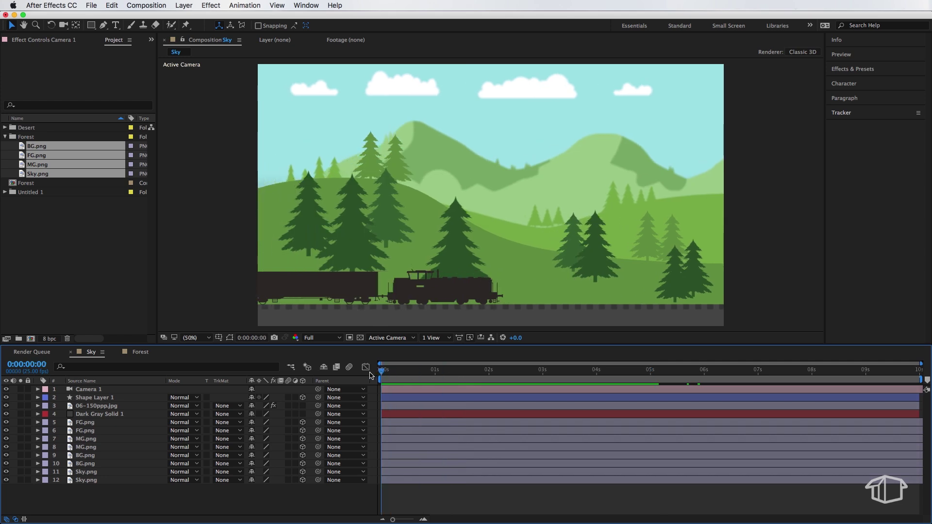
left_click(95, 416)
left_click(89, 407)
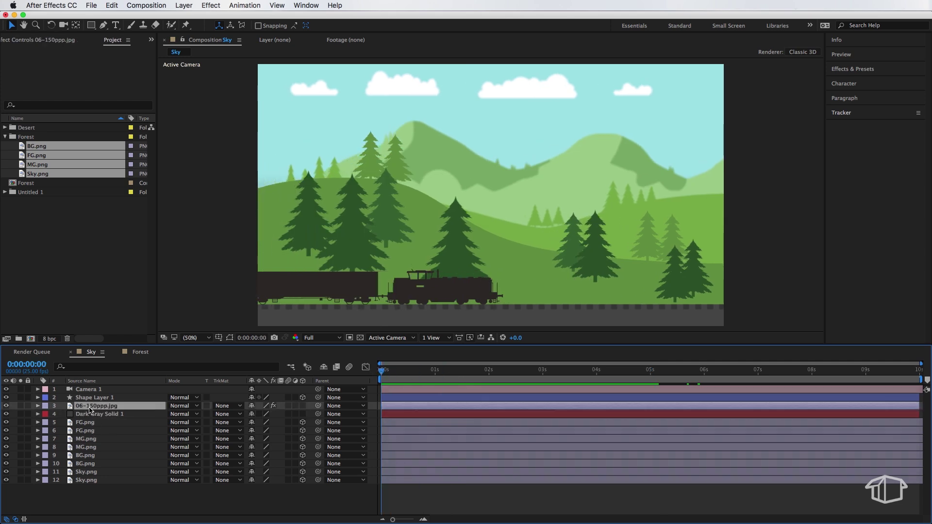
left_click(6, 406)
left_click(6, 406)
key("p")
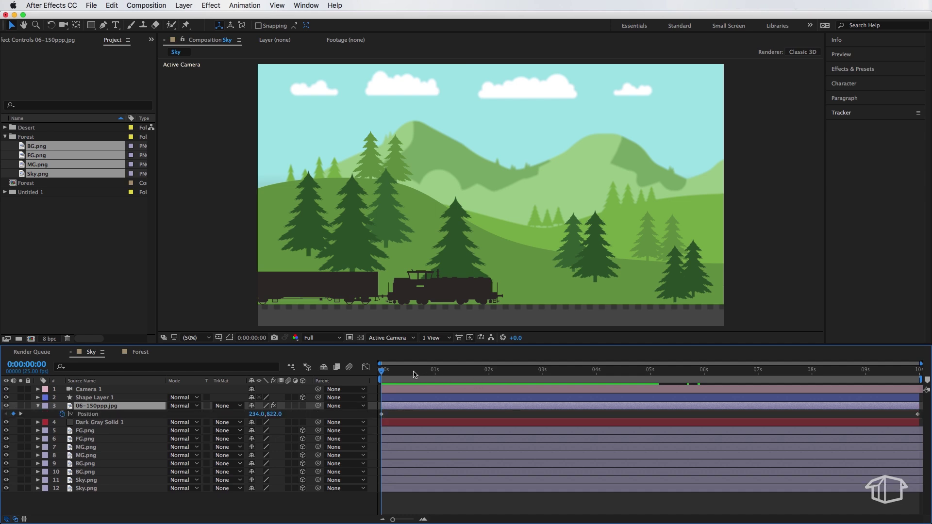
Scrub and preview the train moving along the track, then reorder a desert composition layer.
left_click_drag(413, 374, 919, 399)
key("Home")
left_click(229, 337)
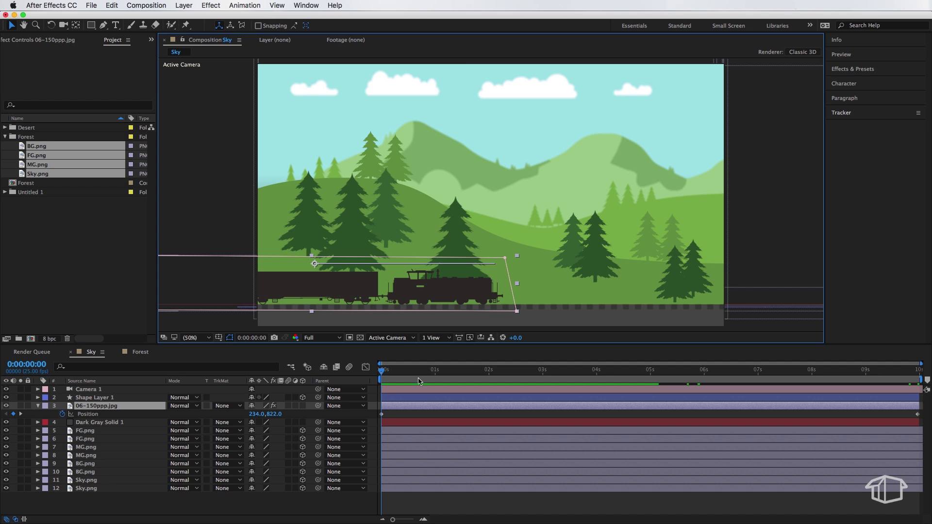
left_click_drag(417, 381, 602, 377)
key("space")
key("Home")
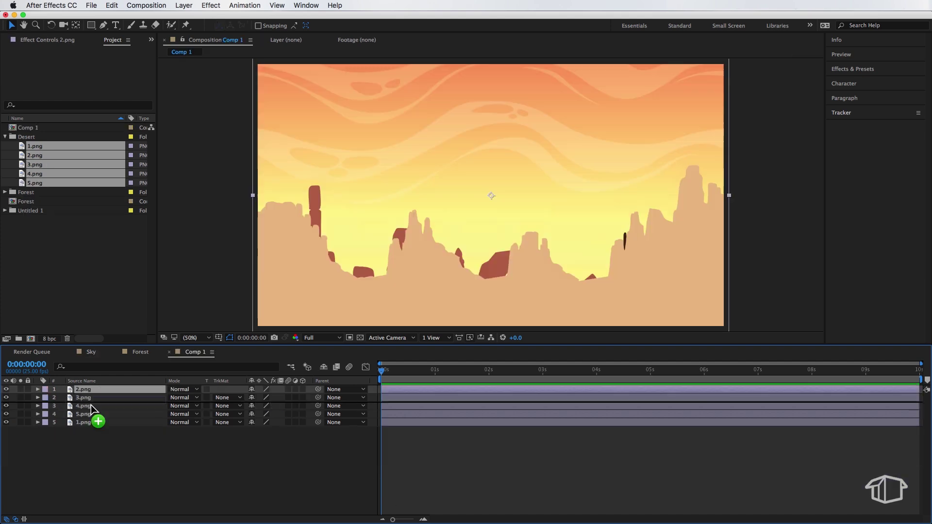
left_click_drag(91, 405, 89, 399)
Reposition a duplicated desert layer, set Camera 1's Focus Distance, and select the 3.png–5.png copies.
left_click(91, 422)
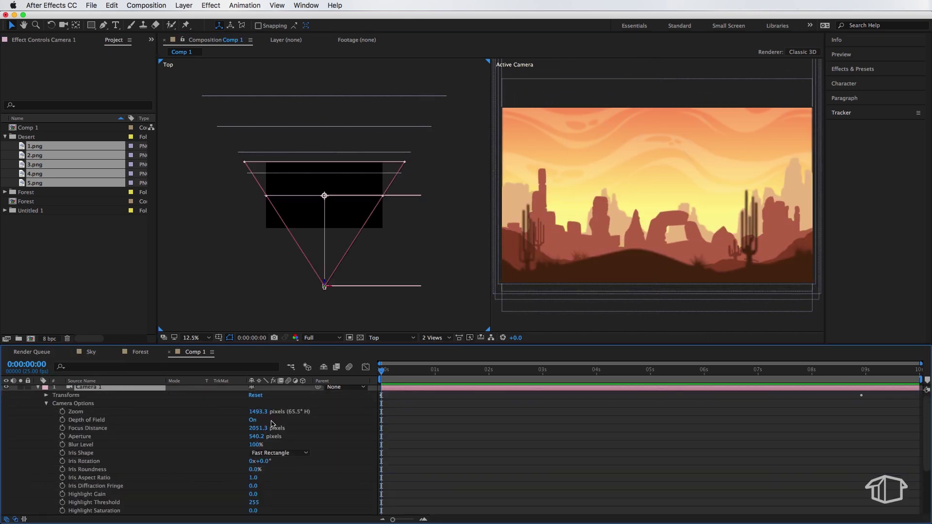
left_click(144, 437, "shift")
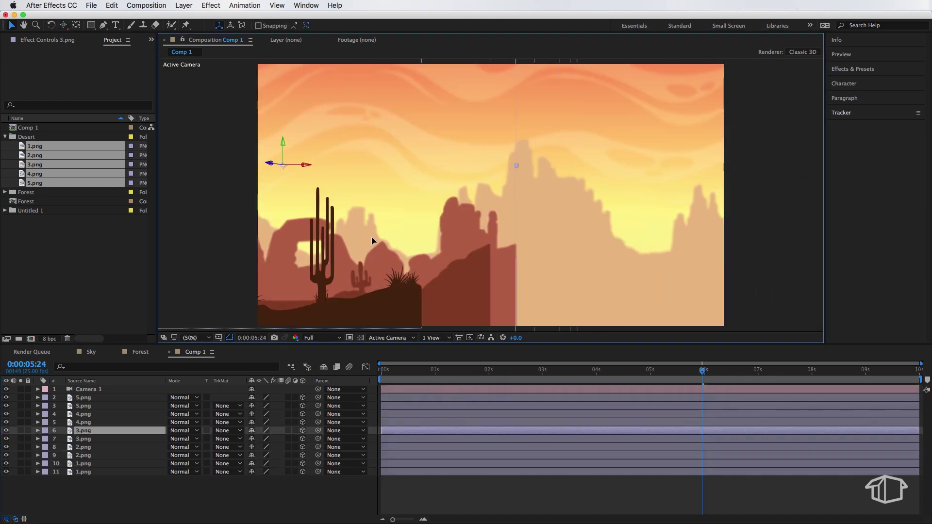
left_click(561, 263)
left_click(561, 263)
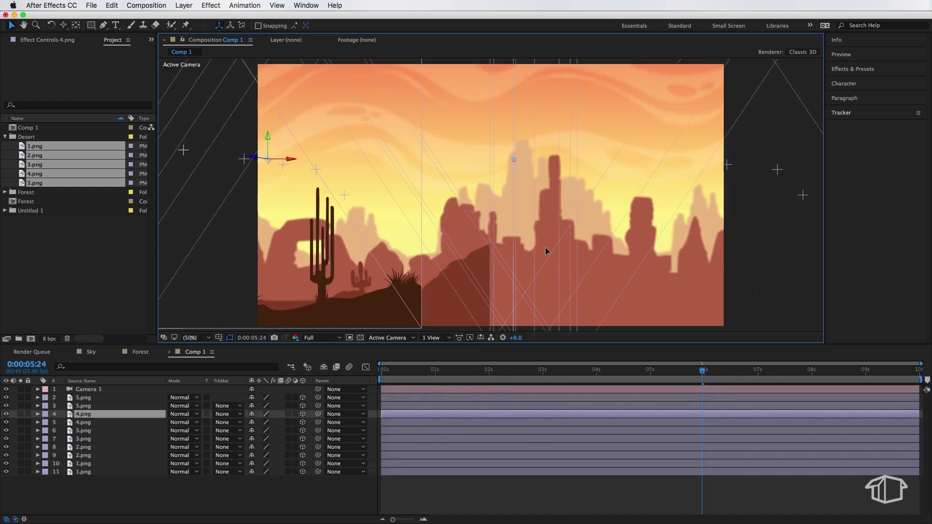
left_click(617, 266)
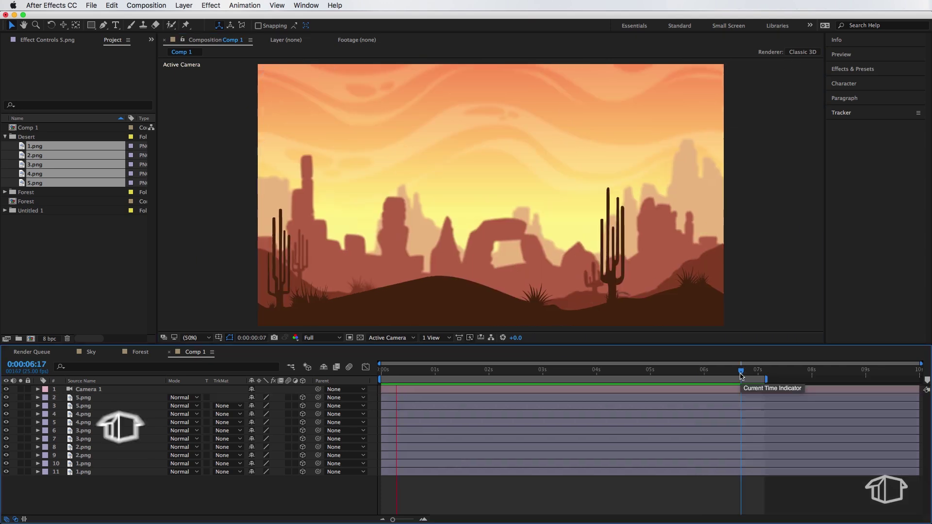